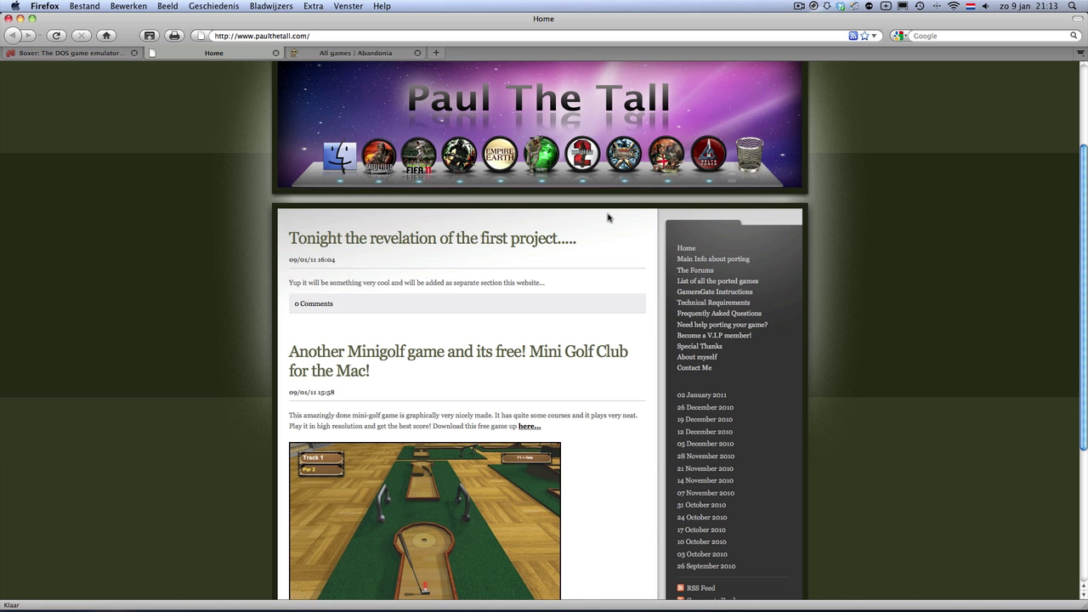
Switch to RapidWeaver and open the "All your DOS Games for the Mac!" page in the site preview
click(607, 588)
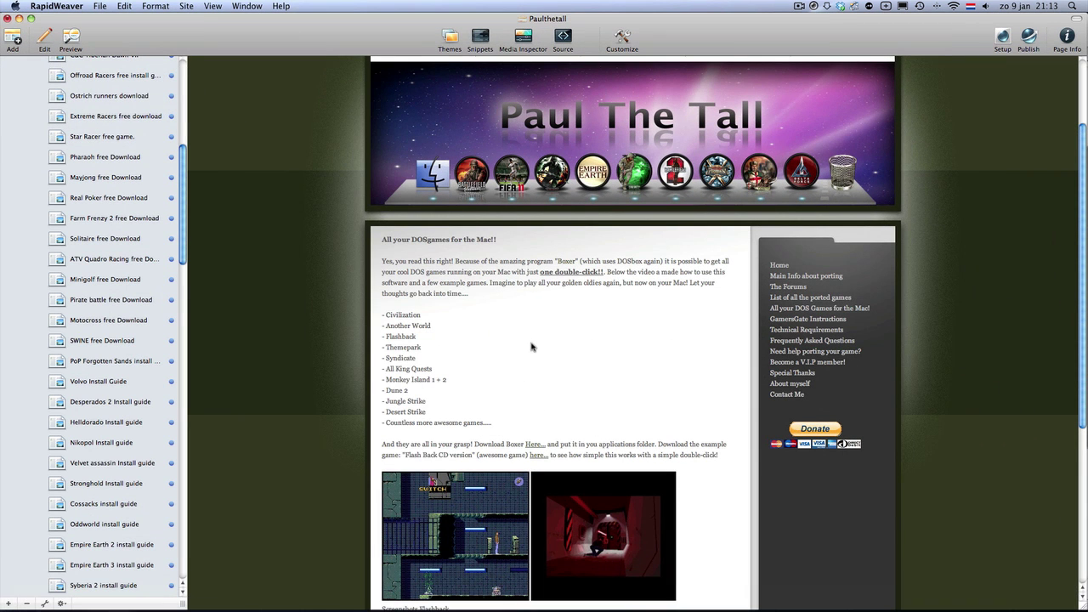
drag(531, 345, 528, 337)
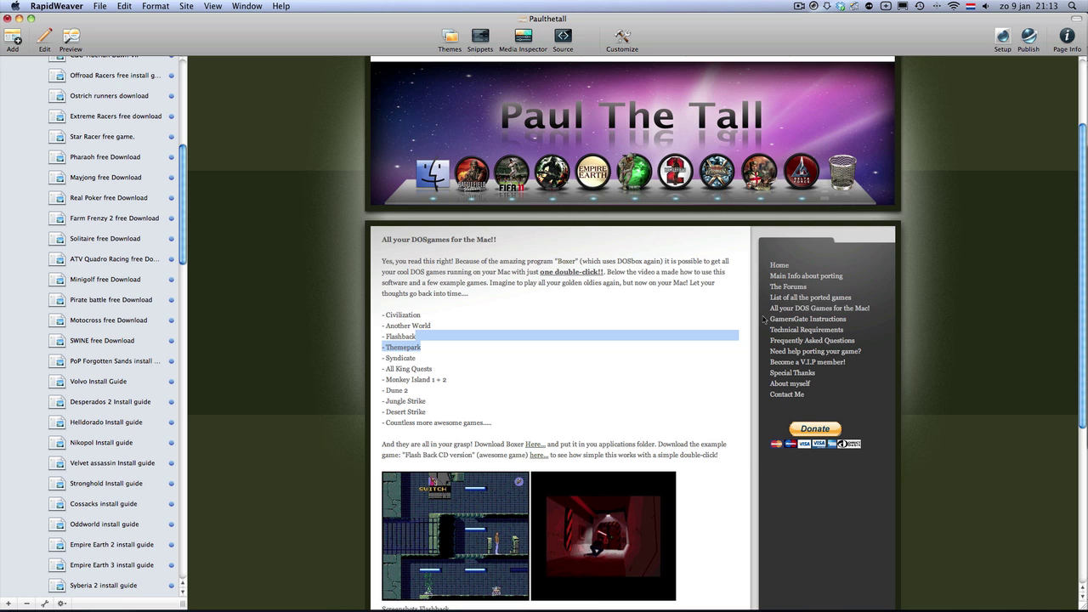
click(802, 309)
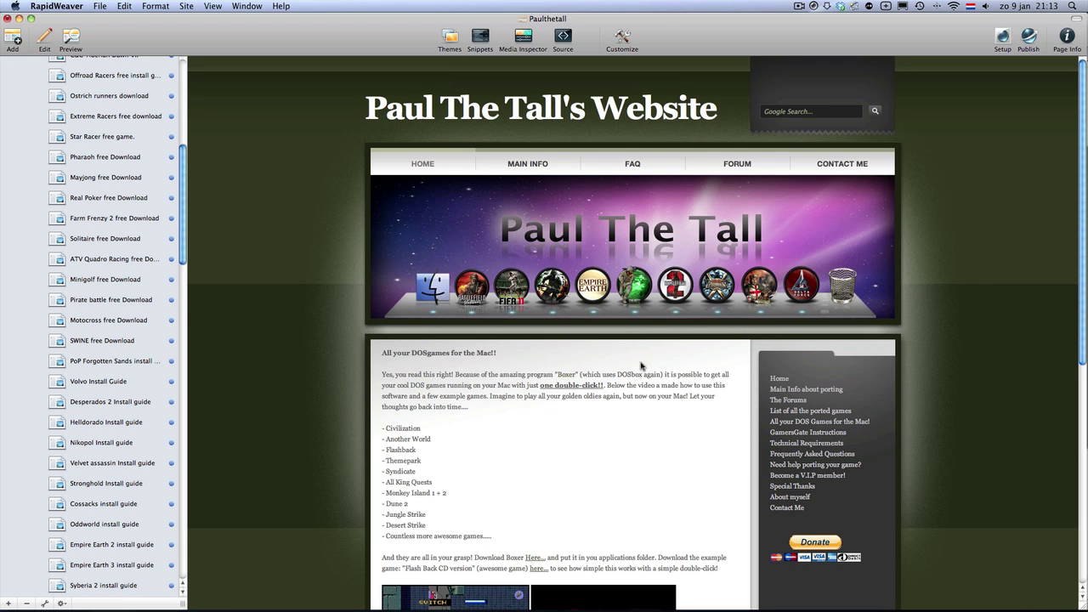
Open the Home page in the site preview and look over the newest post about playing DOS games
click(775, 379)
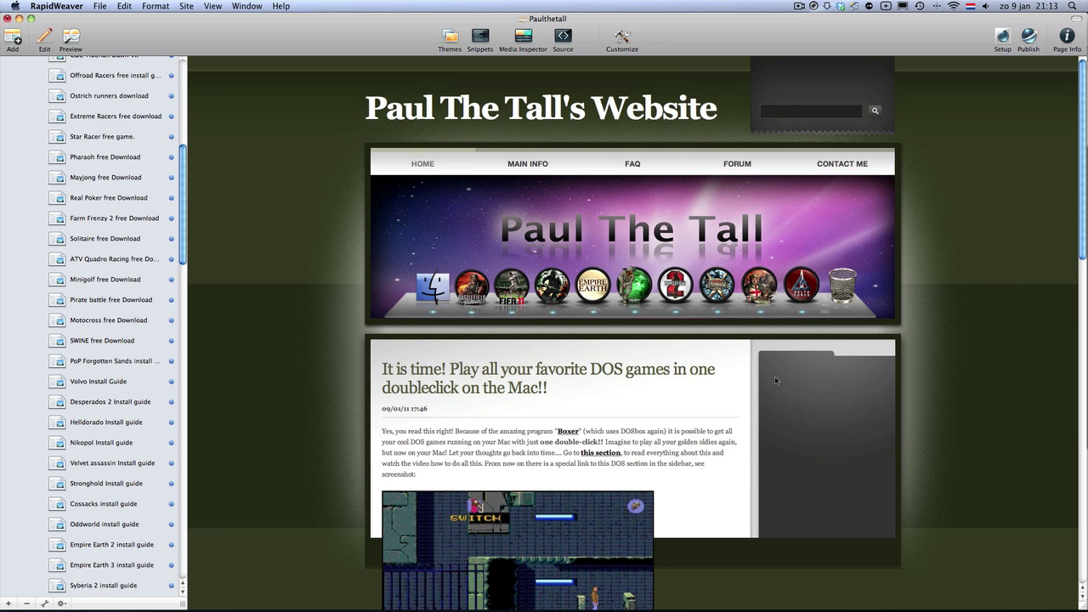
scroll(584, 459, down, 10)
scroll(582, 459, up, 4)
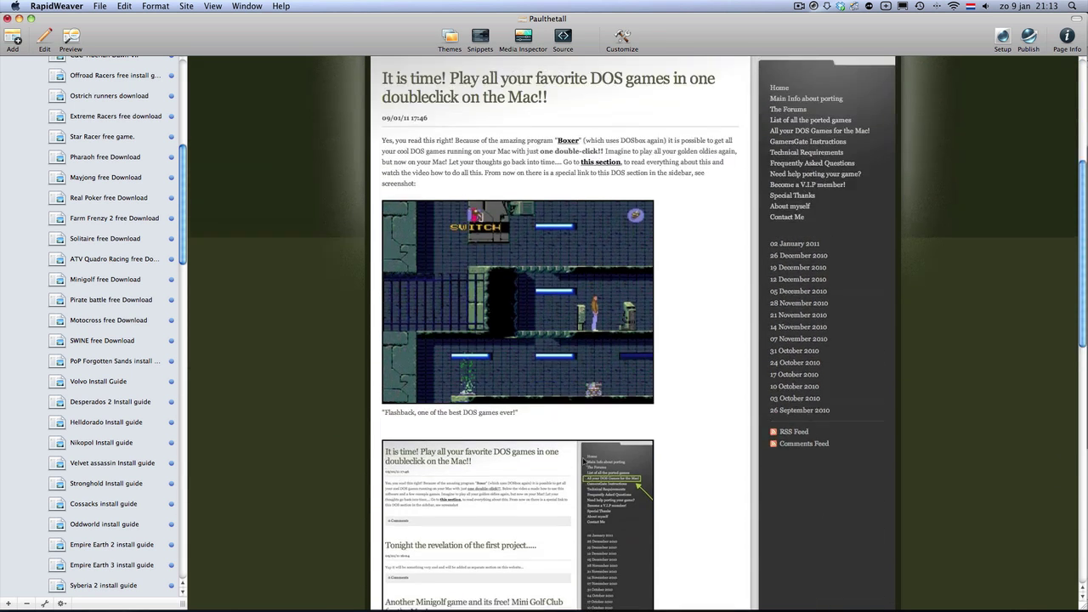
scroll(583, 459, up, 4)
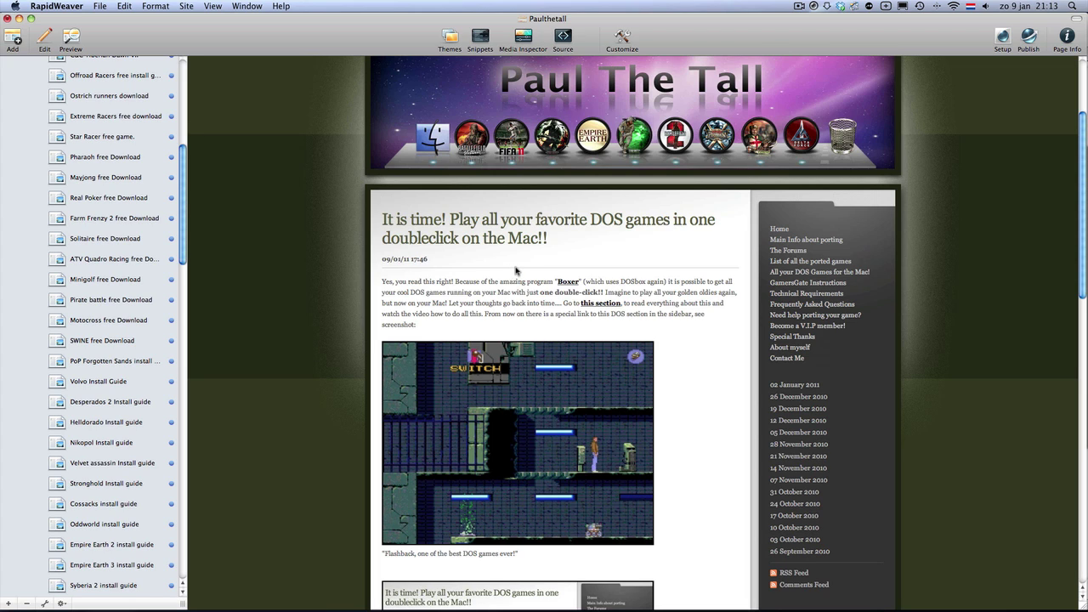
Launch Boxer, and switch to Firefox to show the Boxer download page
mouse_move(162, 594)
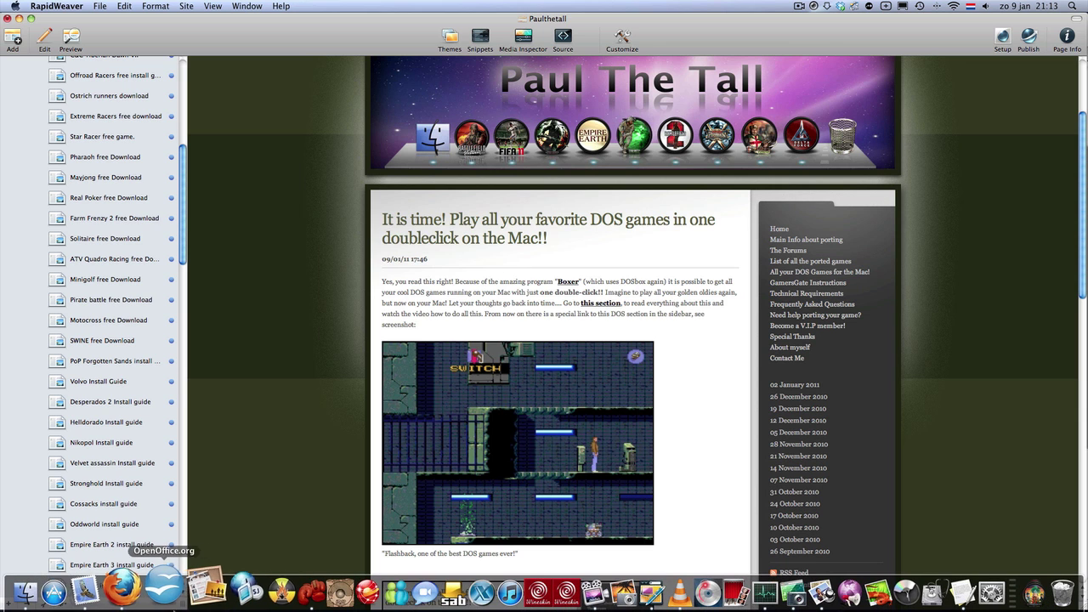
click(287, 595)
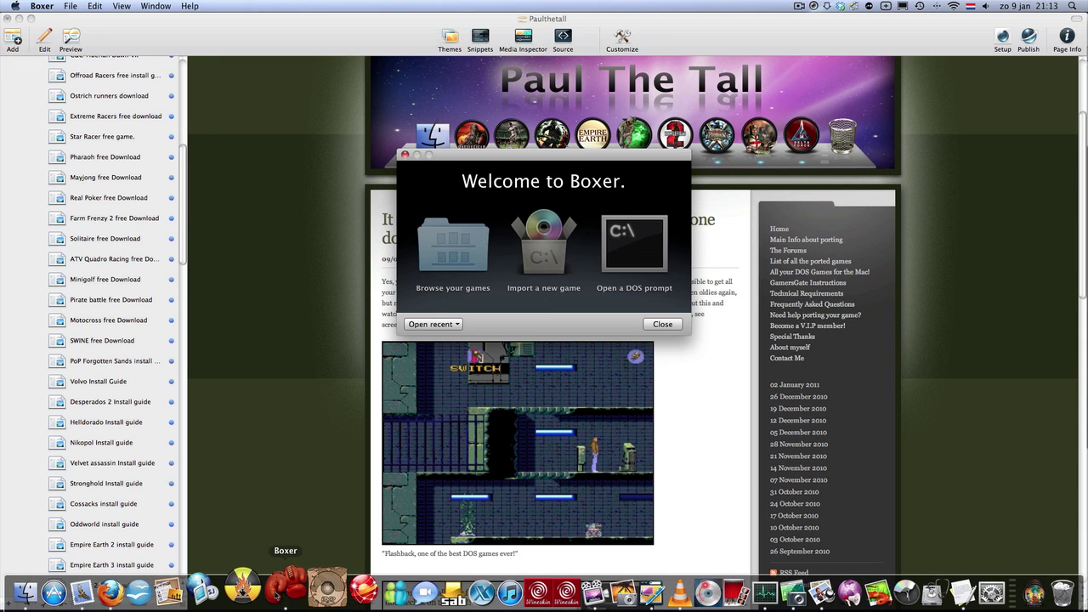
click(111, 593)
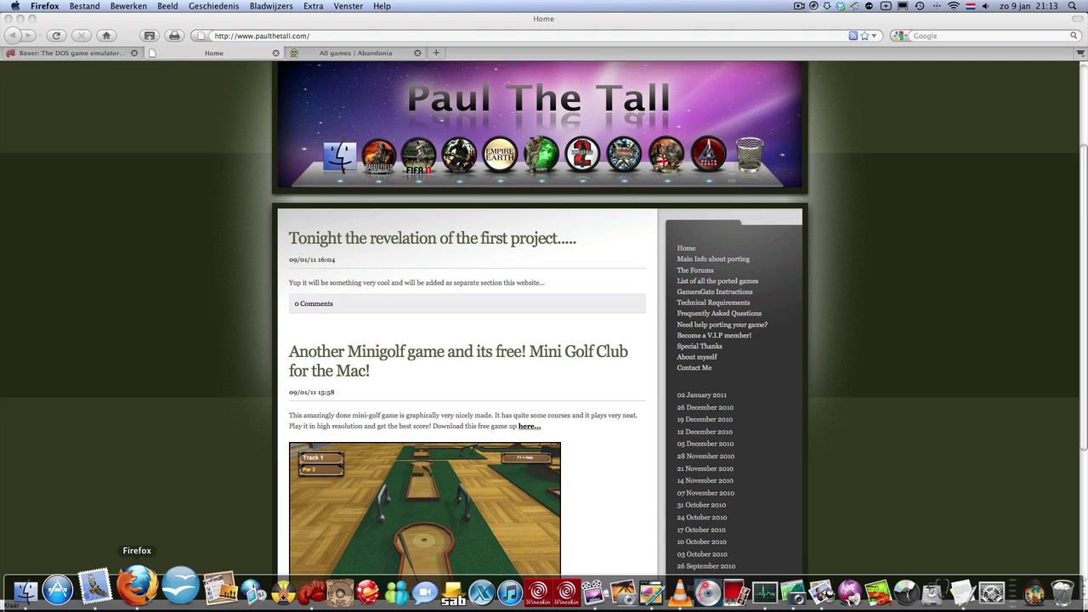
click(83, 56)
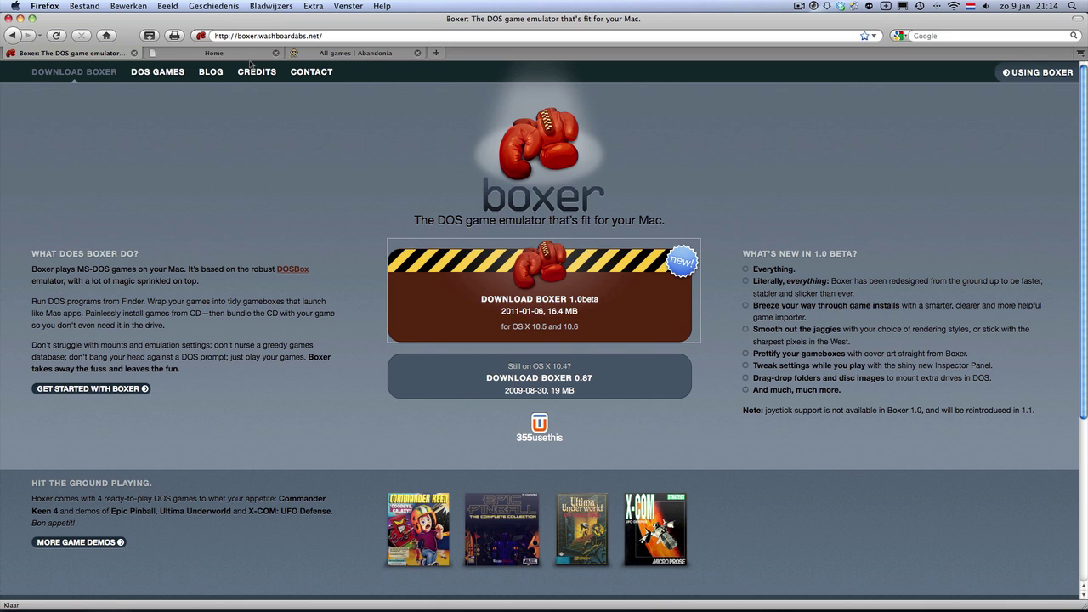
Show Abandonia's All games page and look through its list of DOS games
click(332, 55)
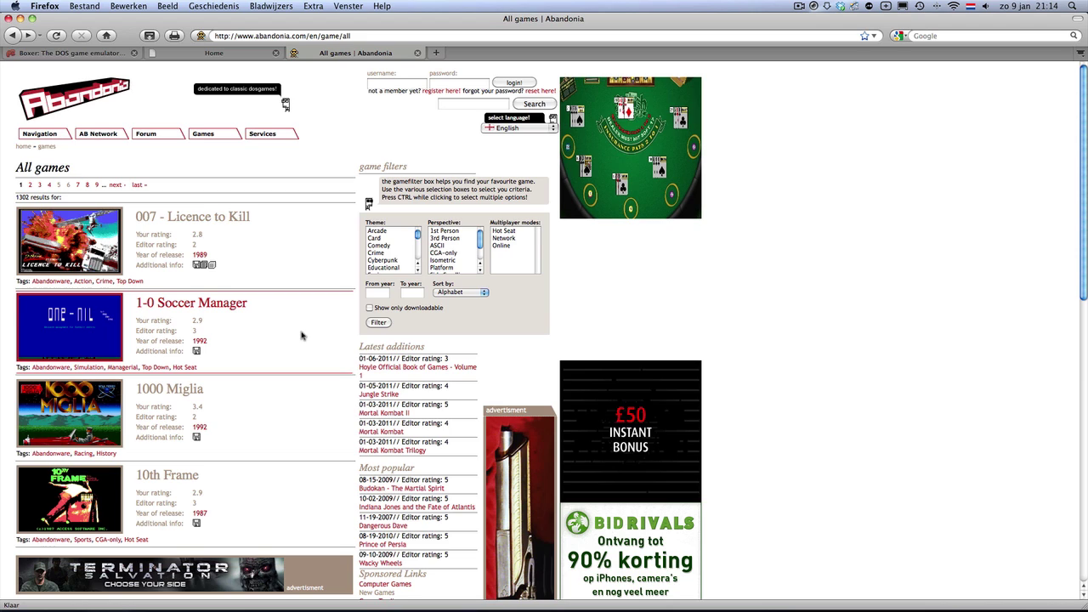
scroll(299, 327, down, 10)
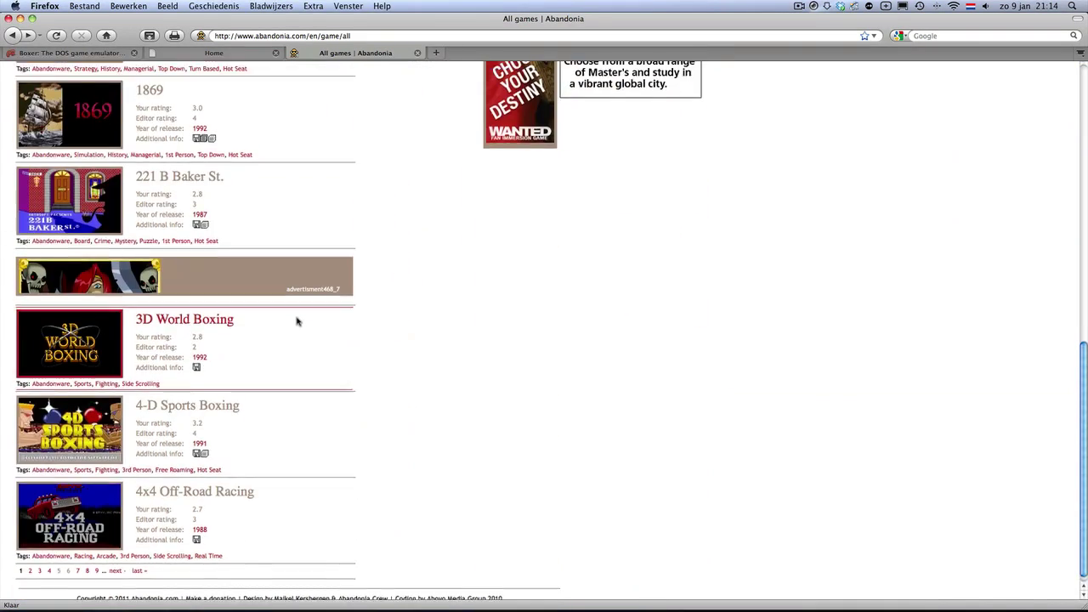
scroll(297, 321, up, 10)
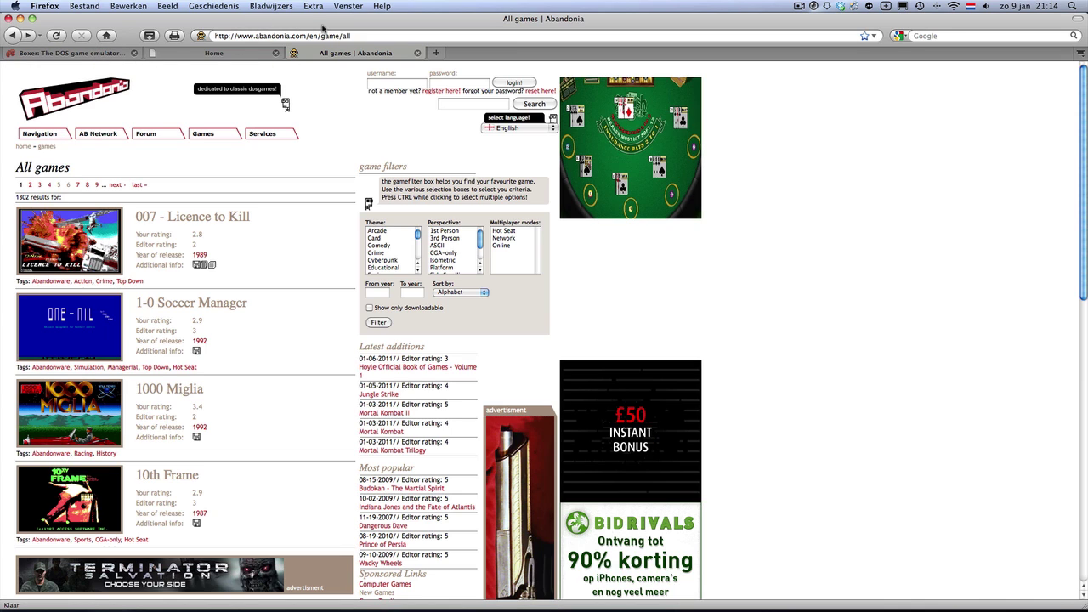
Return to RapidWeaver and examine the DOS games post, including its section link and sidebar screenshot
click(217, 53)
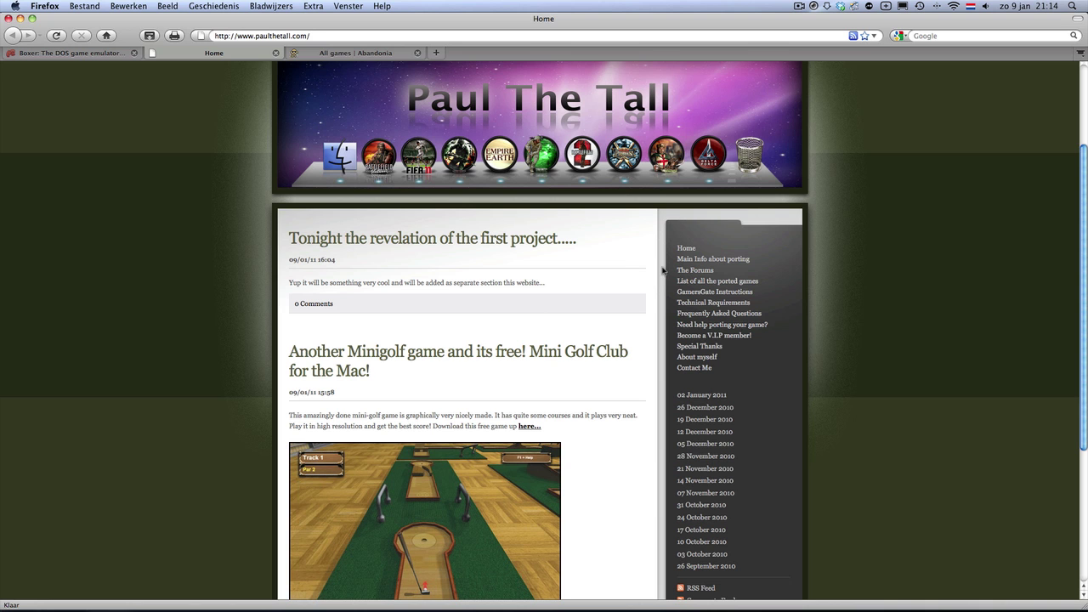
mouse_move(765, 594)
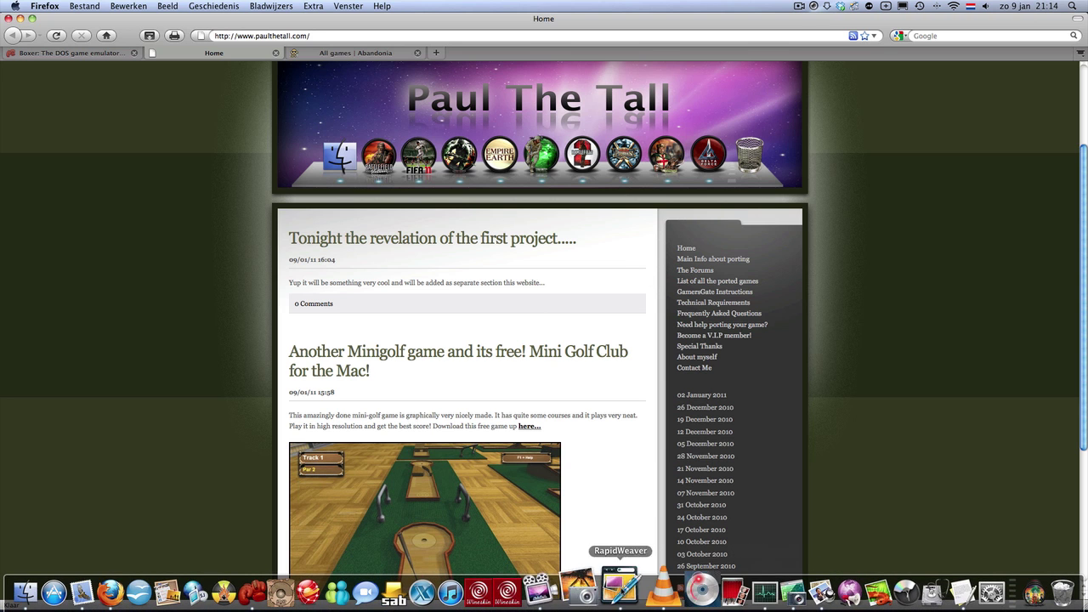
click(620, 563)
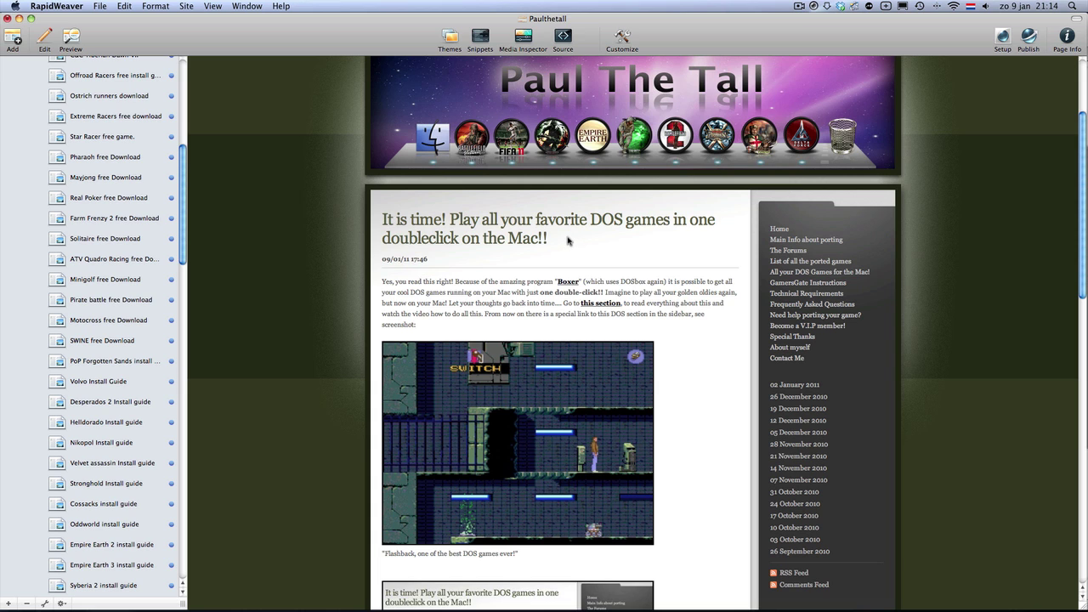
scroll(568, 240, down, 3)
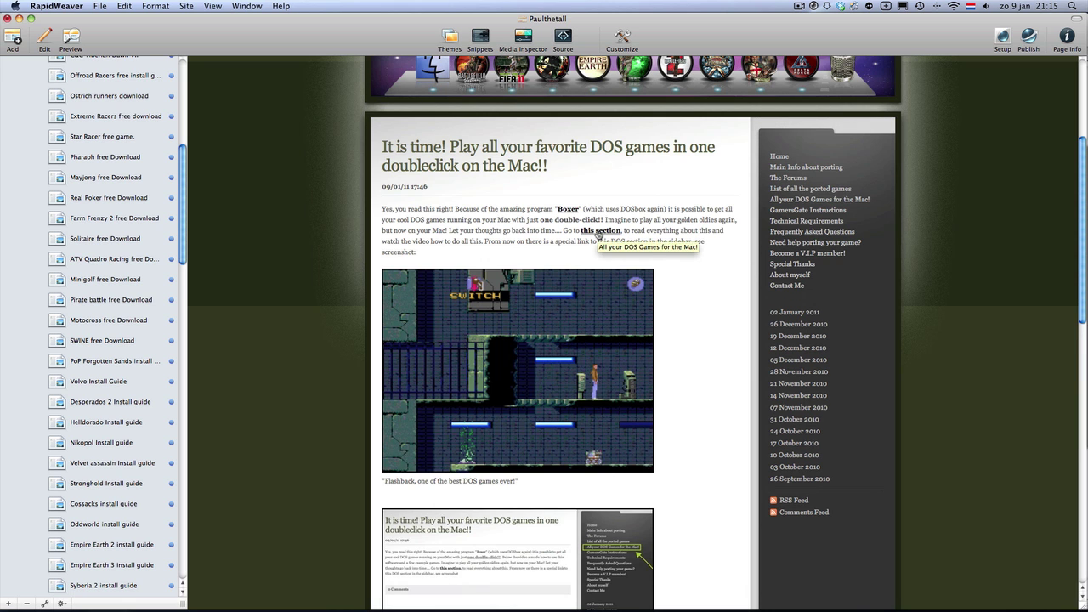
scroll(599, 235, down, 10)
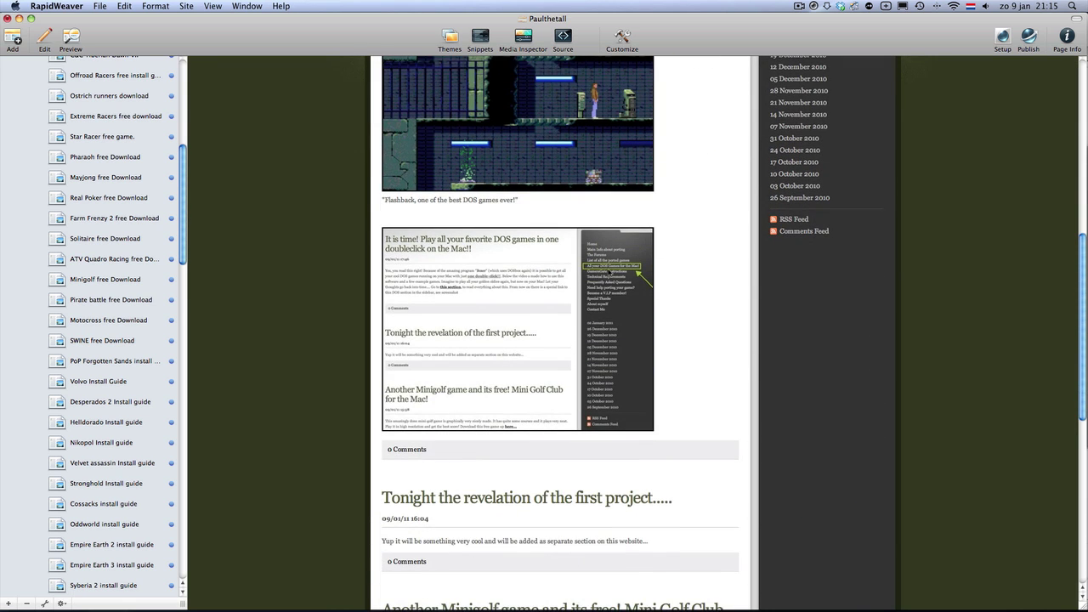
scroll(609, 274, up, 14)
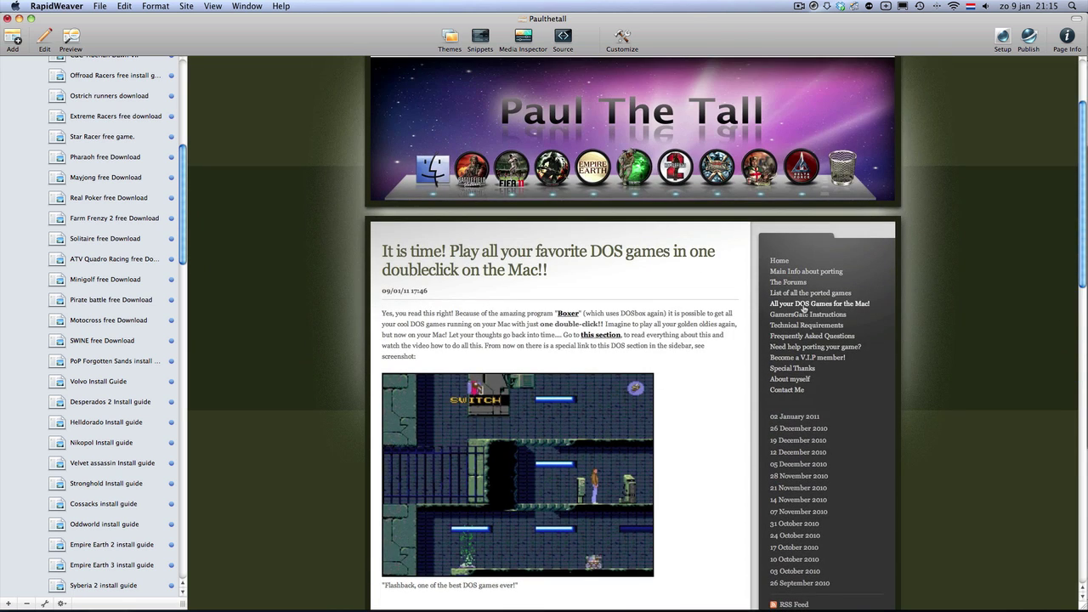
Follow the post's "this section" link and review the game list and download links on the DOS games page
click(597, 335)
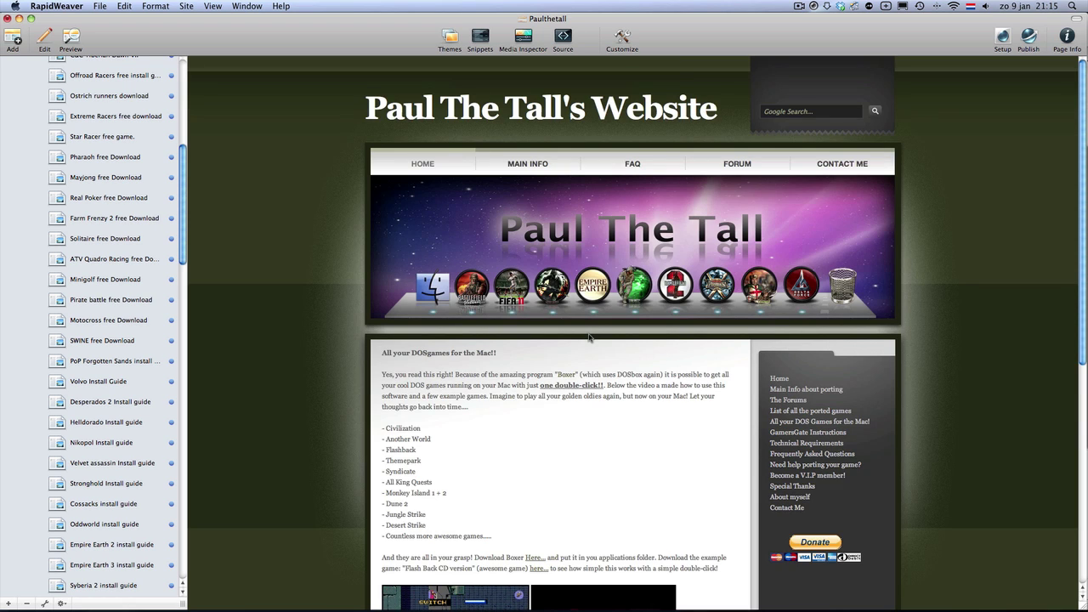
scroll(591, 337, down, 8)
scroll(590, 331, up, 4)
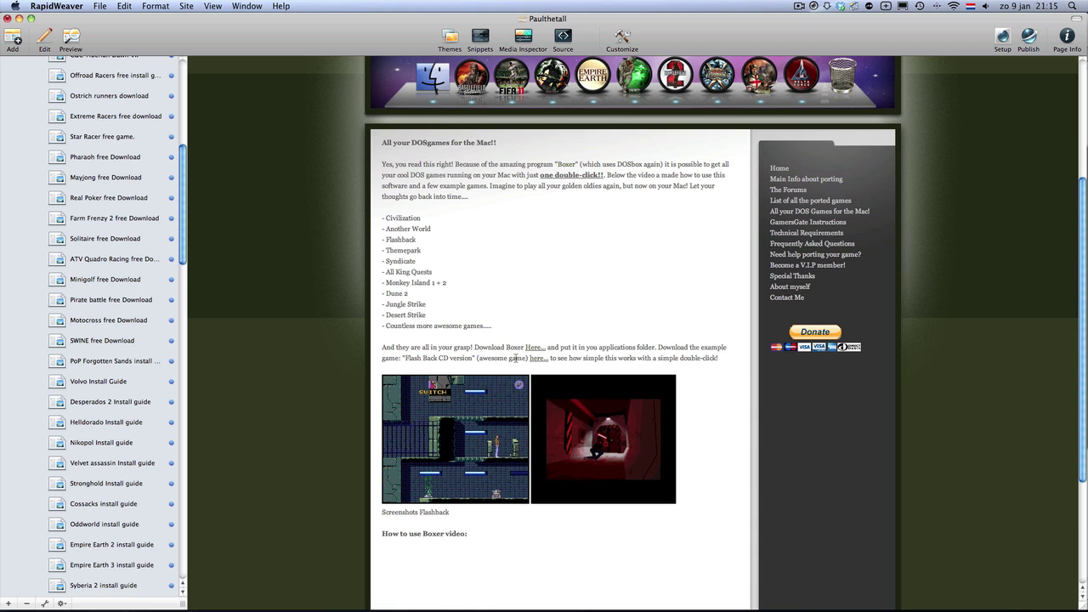
Minimise the RapidWeaver and Firefox windows and close the Boxer welcome window
key(super+r)
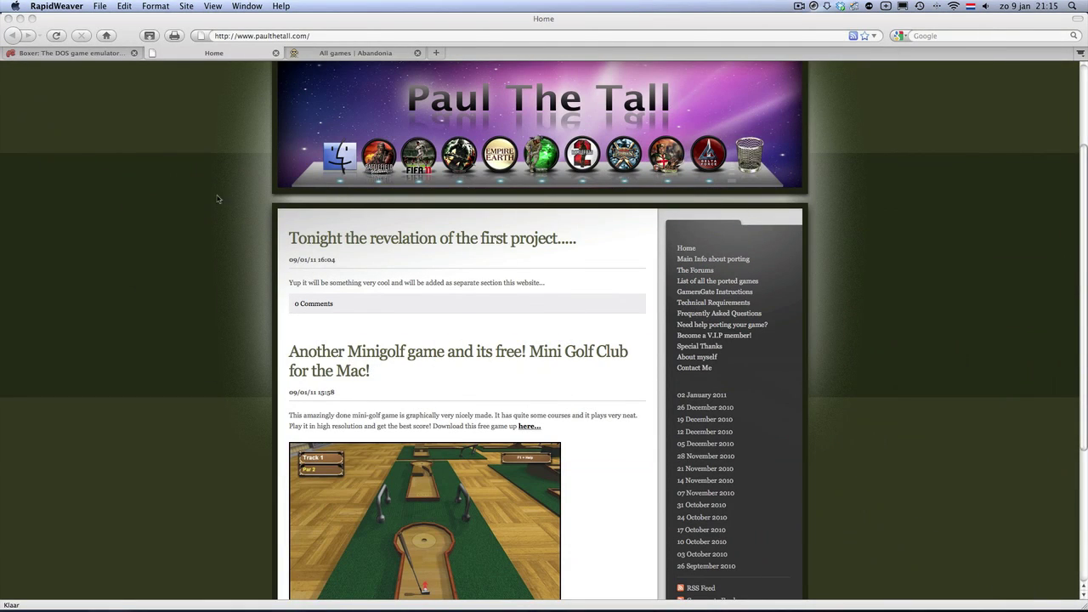
click(20, 18)
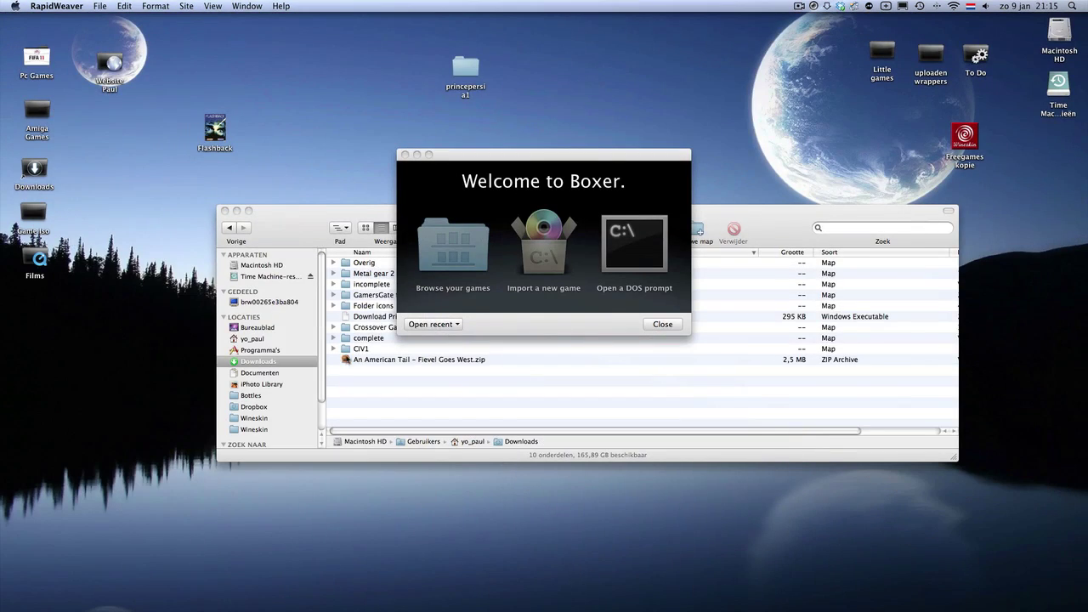
click(405, 154)
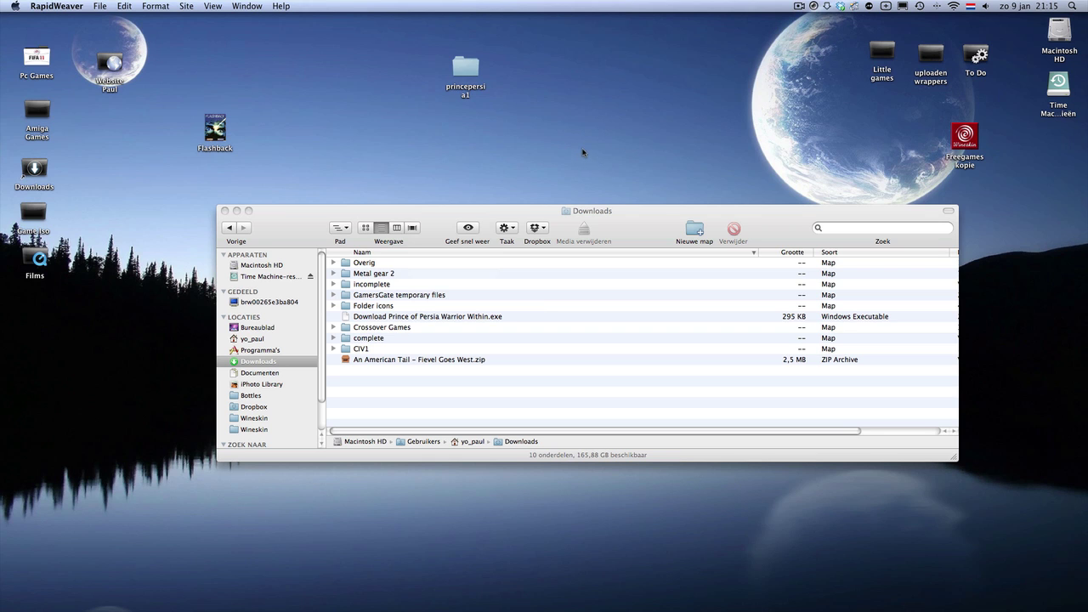
Show the Programma's folder containing Boxer in Finder and minimise the Finder window
click(253, 351)
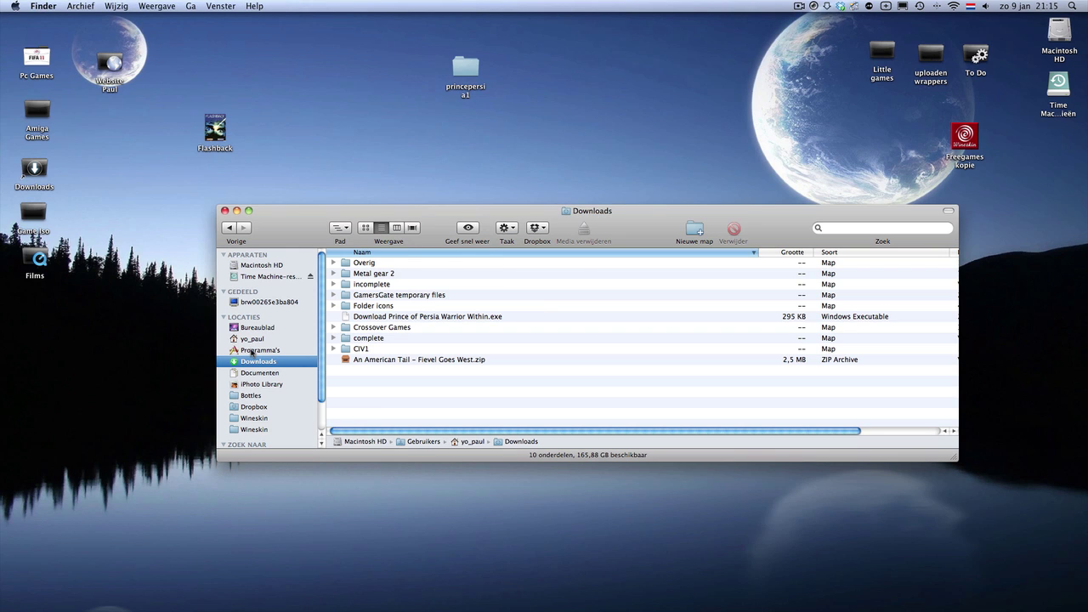
click(252, 350)
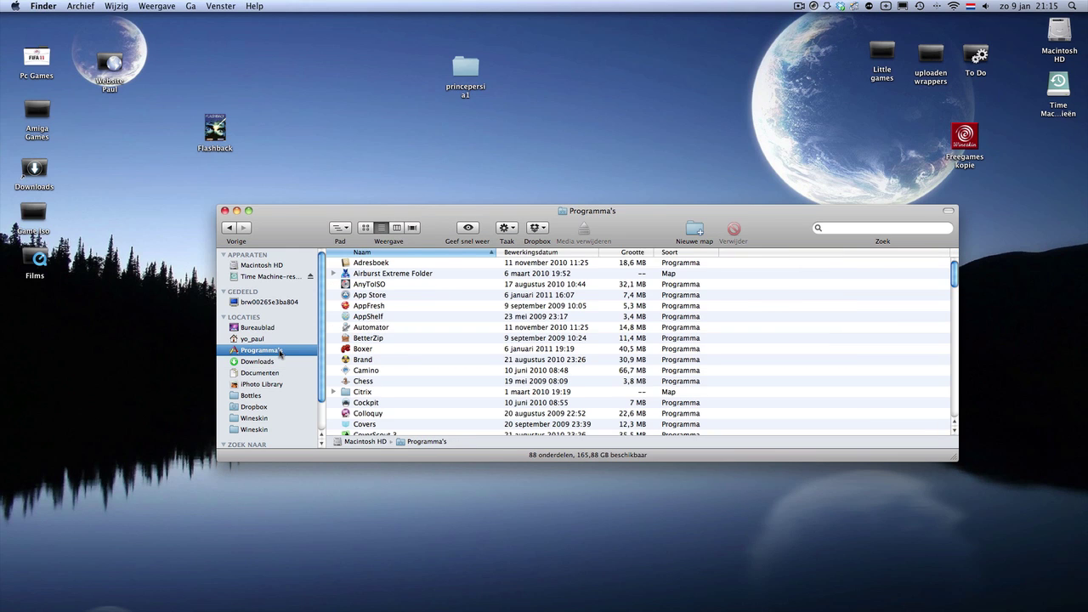
click(236, 210)
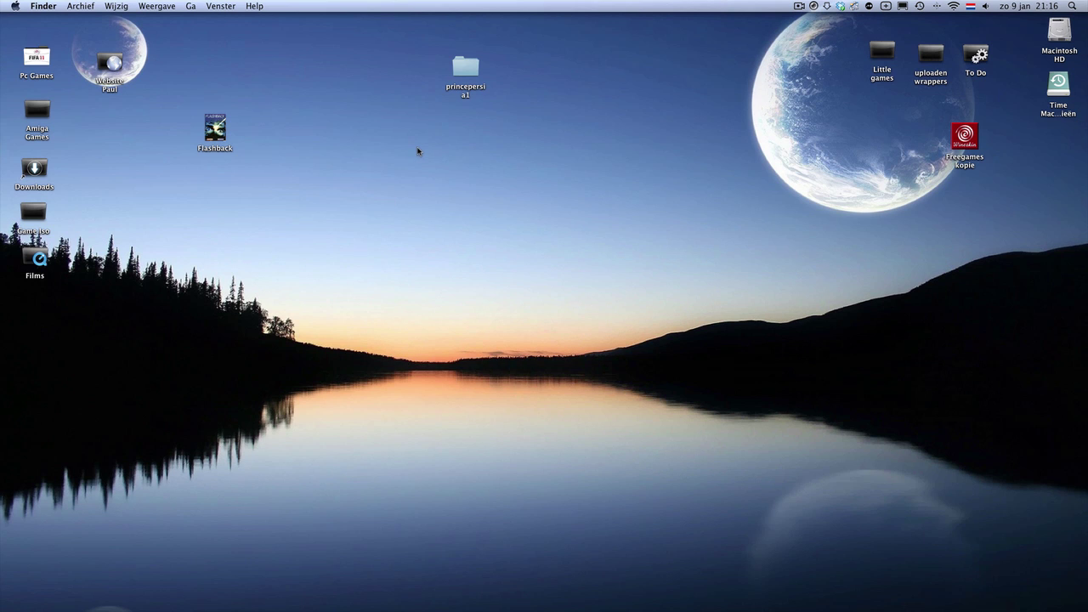
Open Boxer's welcome window and place the Finder window showing Programma's below it
click(262, 599)
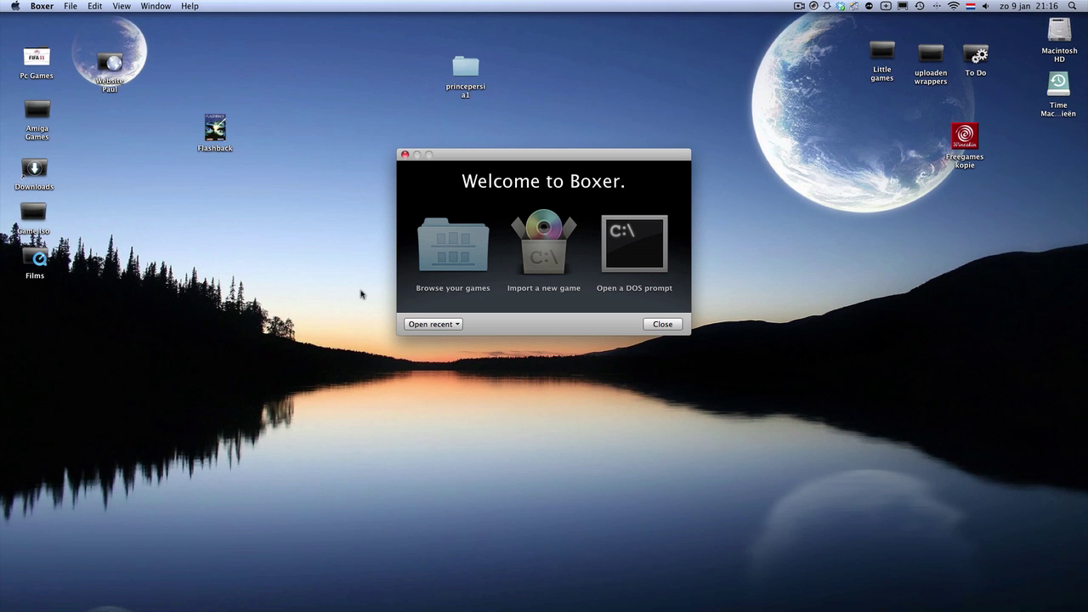
mouse_move(127, 607)
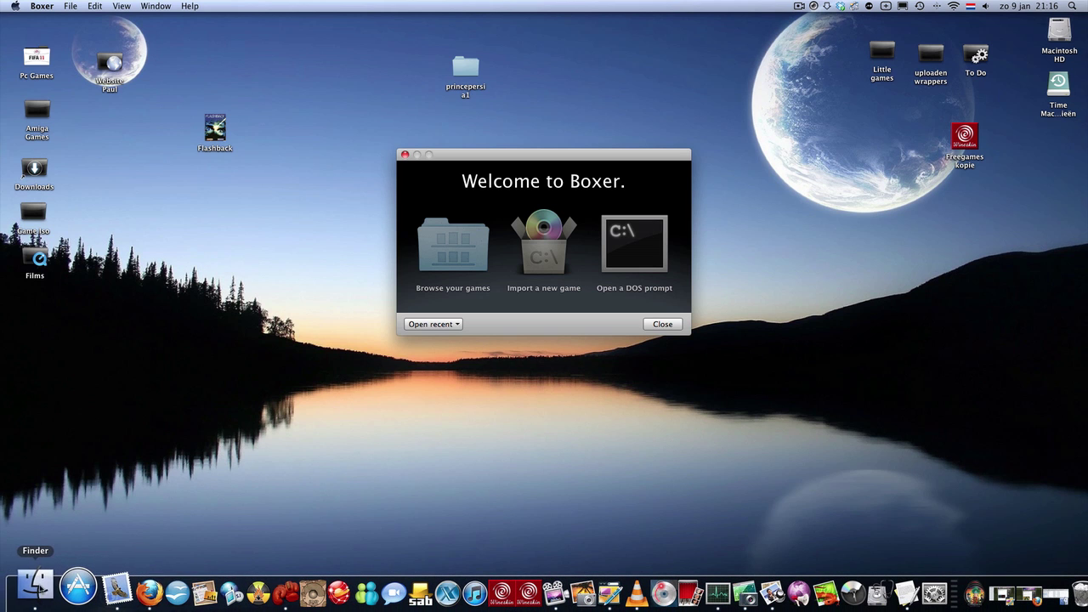
click(26, 586)
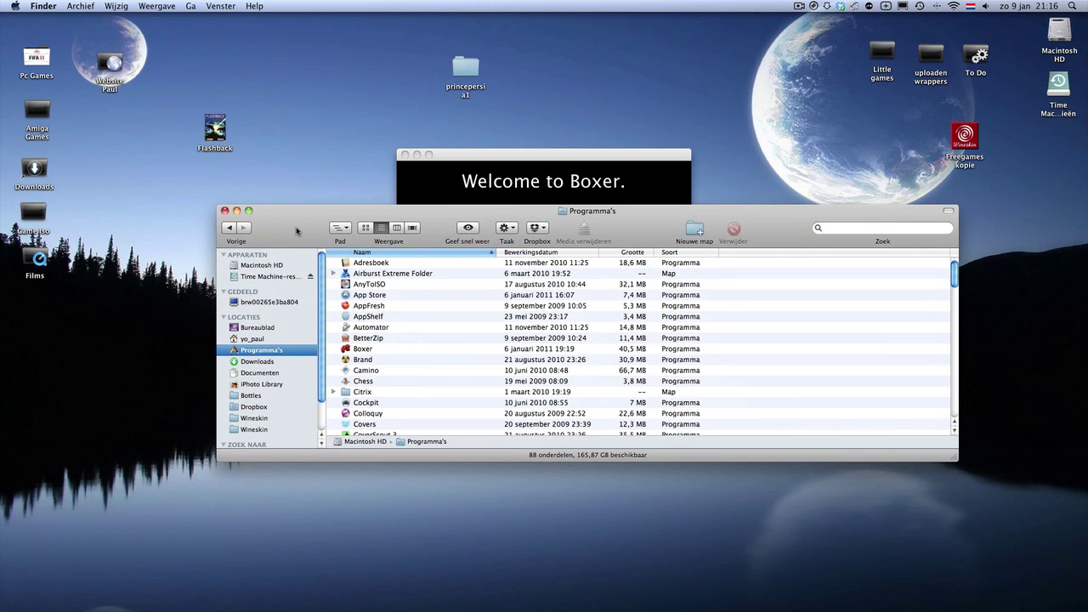
drag(296, 230, 364, 370)
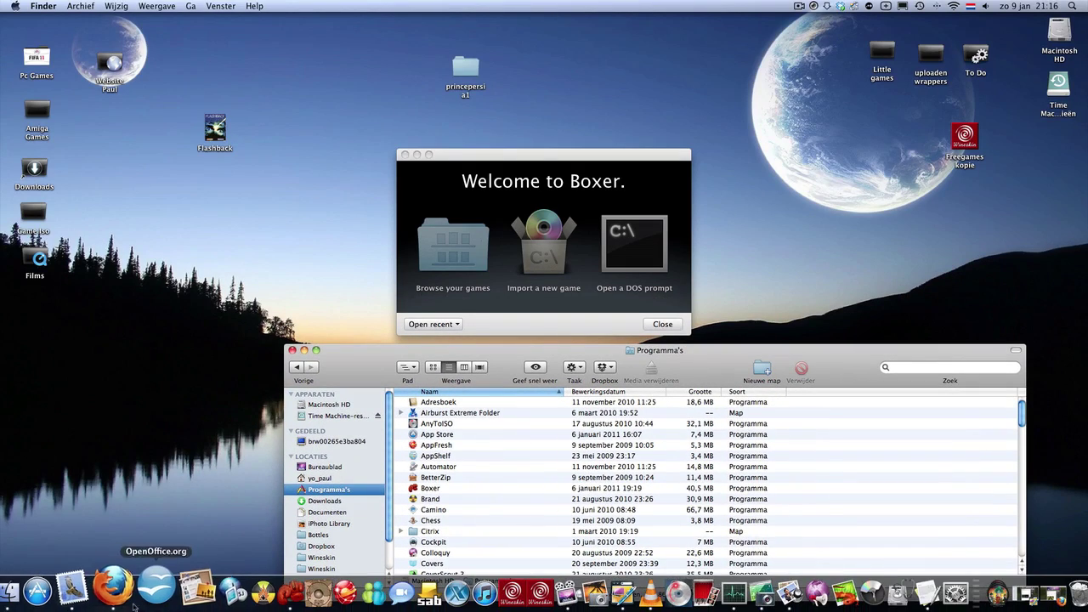
Switch to Firefox to show Abandonia's All games page again and minimise the browser window
click(119, 590)
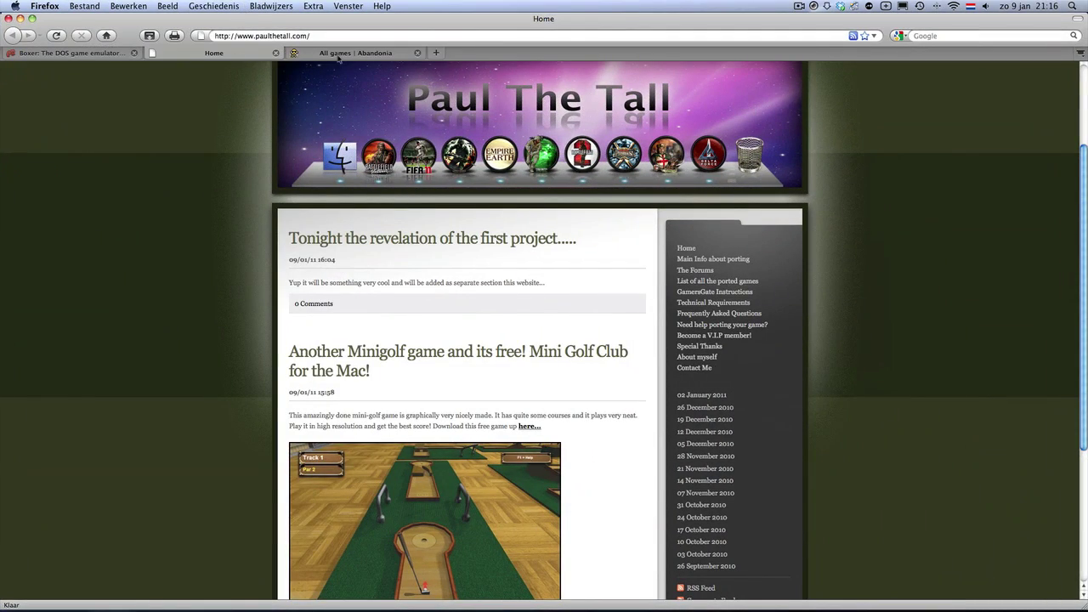
click(339, 55)
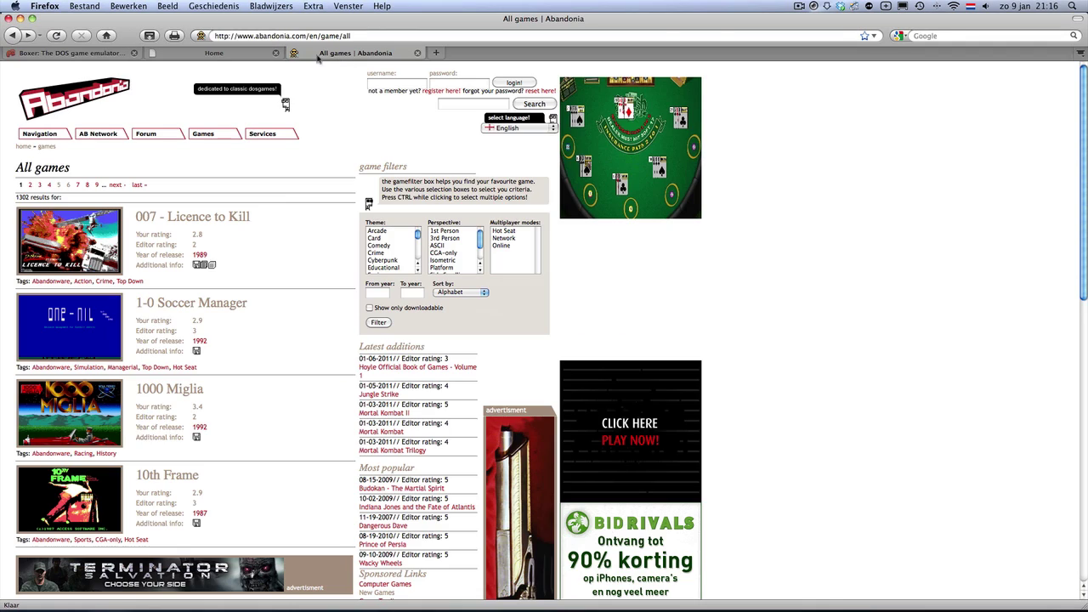
click(19, 17)
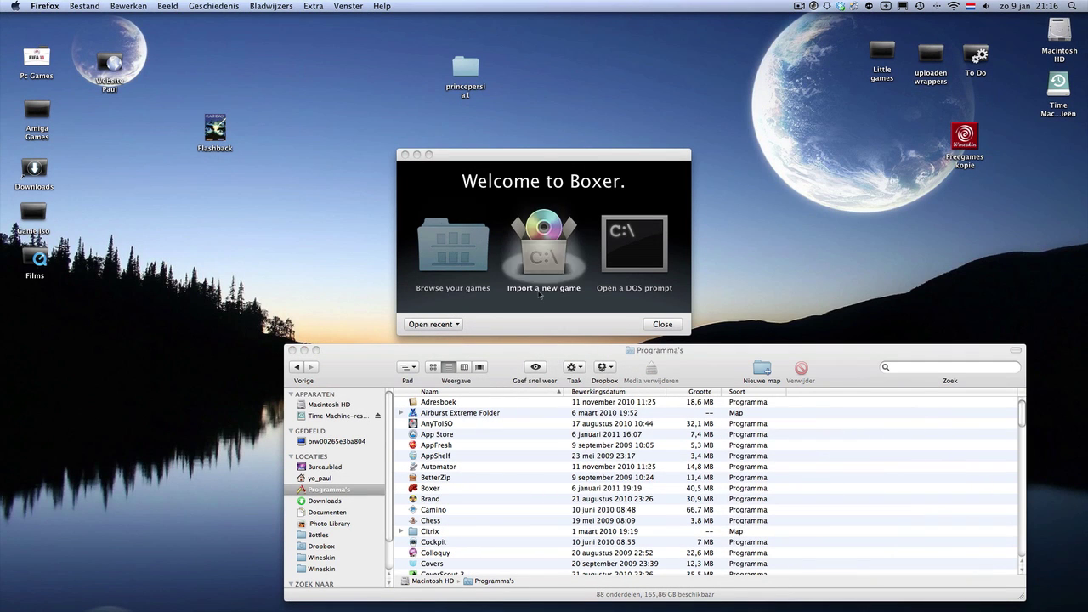
Import the CIV1 folder from Downloads into Boxer as a new game, skipping the installer
scroll(469, 520, down, 8)
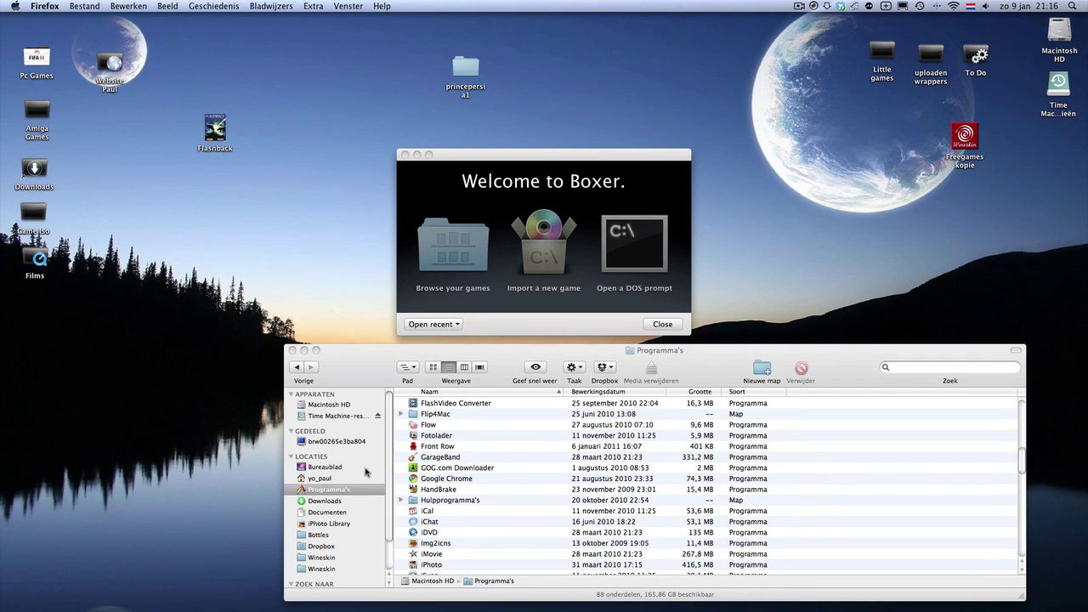
click(319, 503)
click(323, 502)
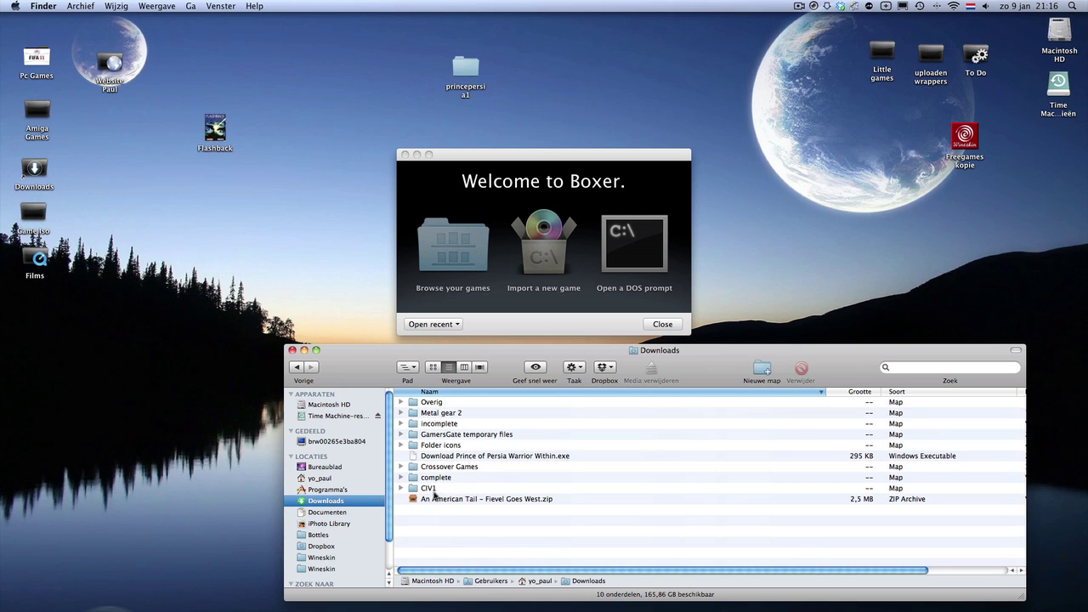
click(427, 489)
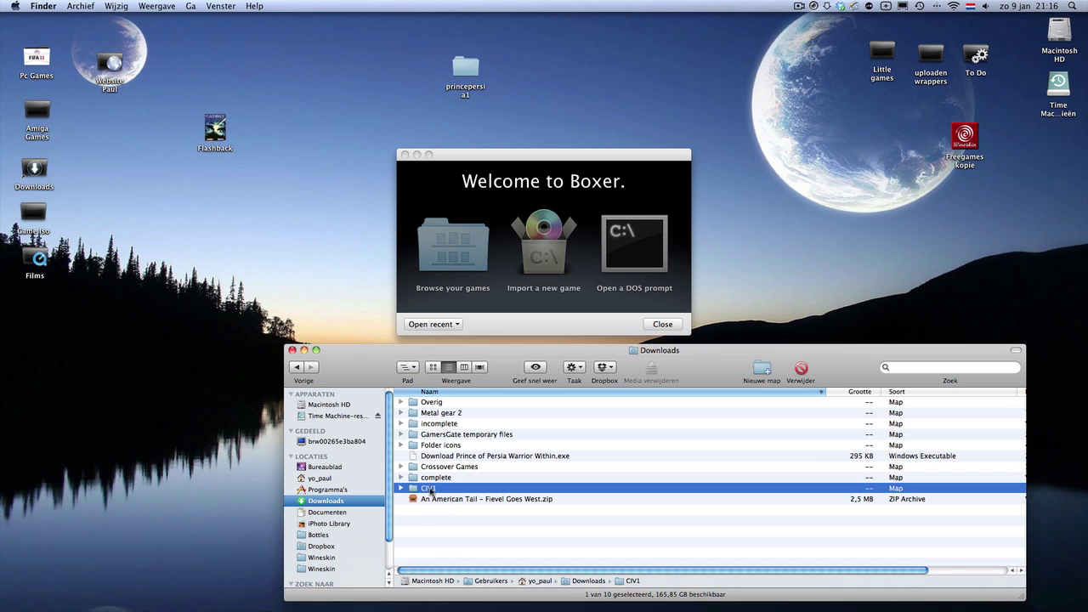
drag(429, 492, 544, 250)
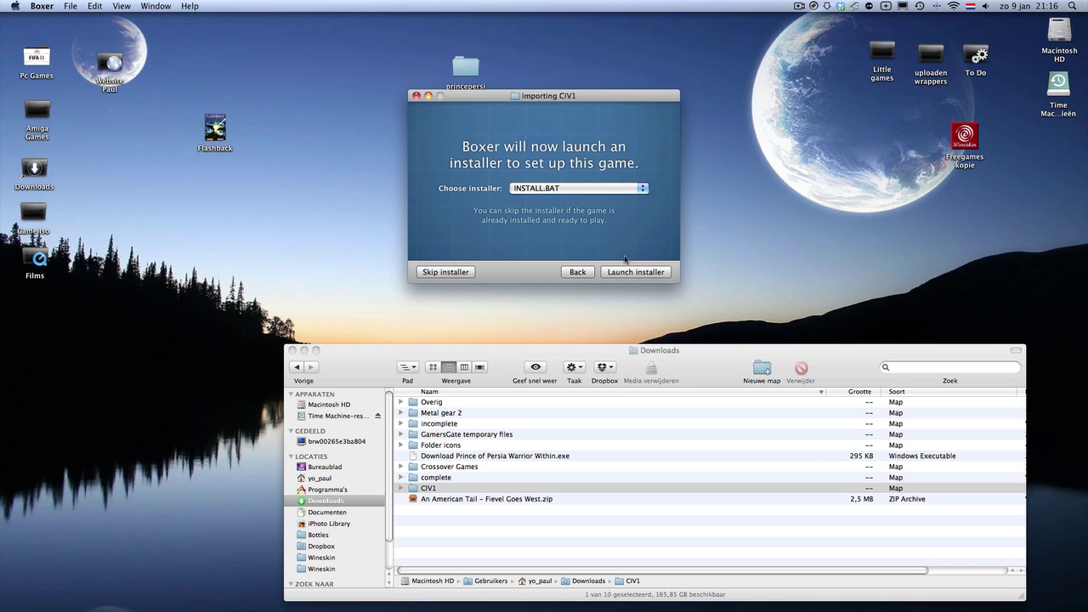
click(442, 272)
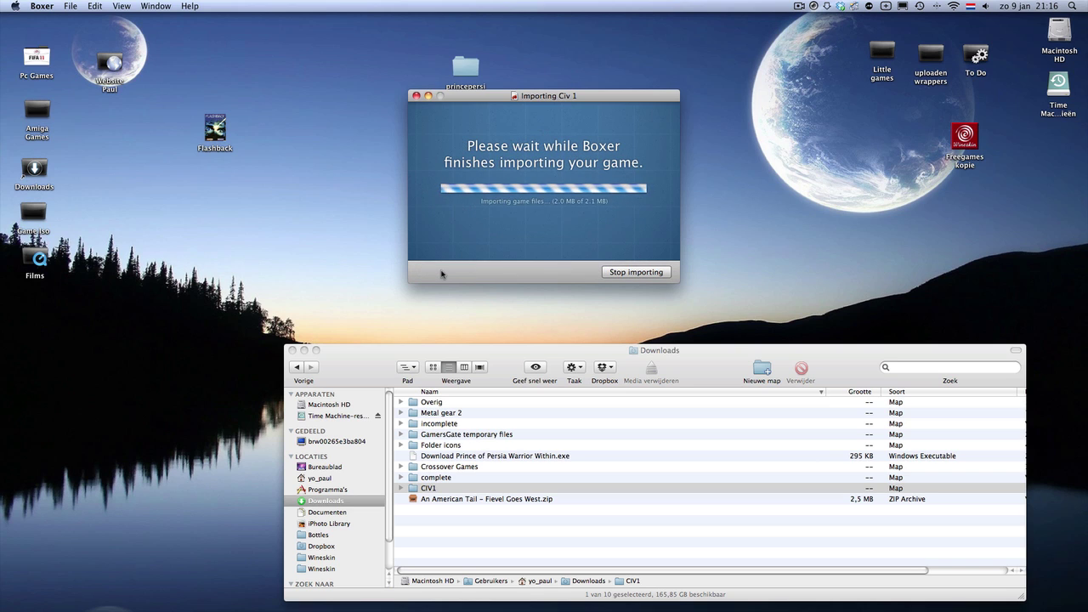
Name the imported gamebox Civilization, reveal it in Finder's DOS-spellen folder and close the import window
click(566, 235)
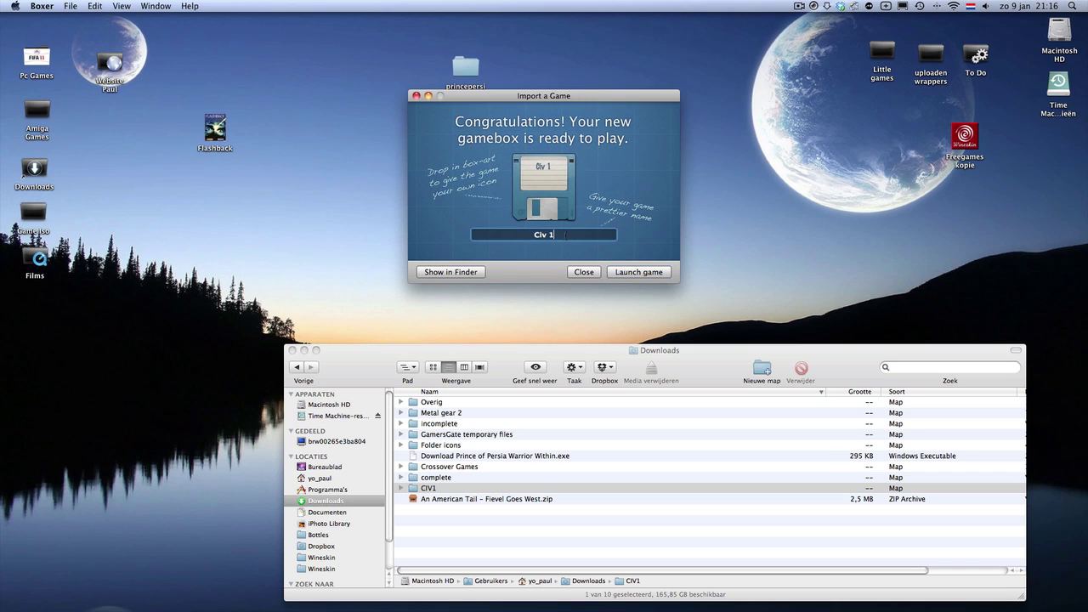
key(BackSpace)
key(BackSpace)
text(ilization)
key(Return)
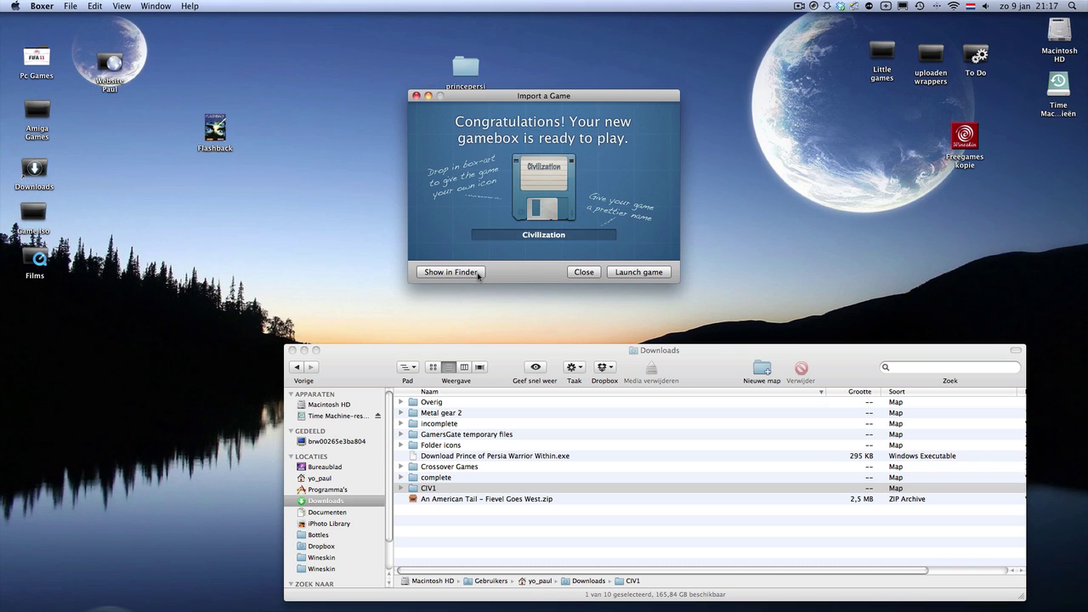
click(451, 272)
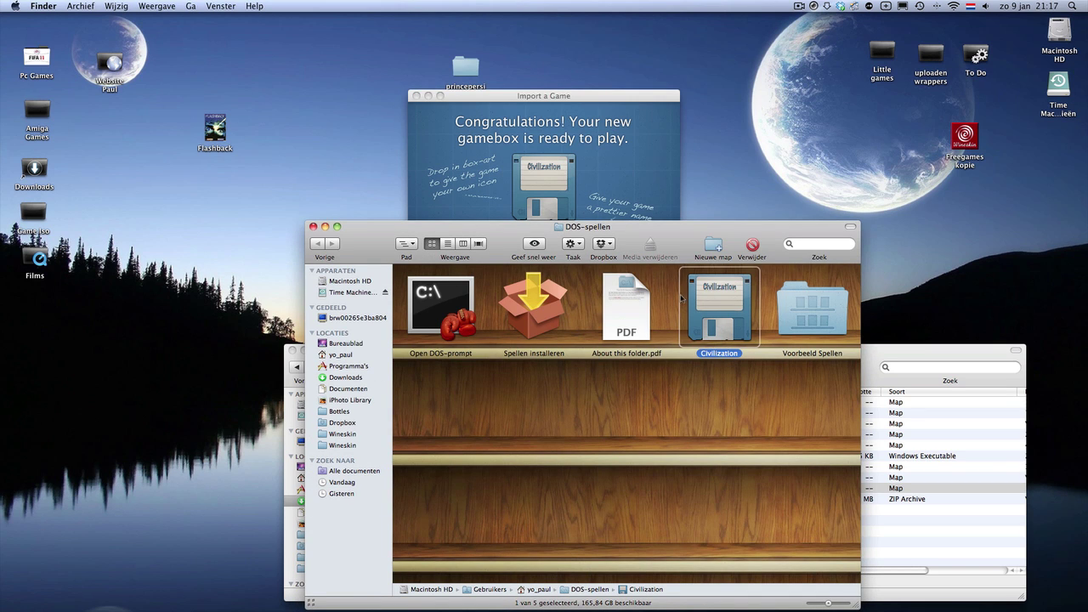
click(416, 96)
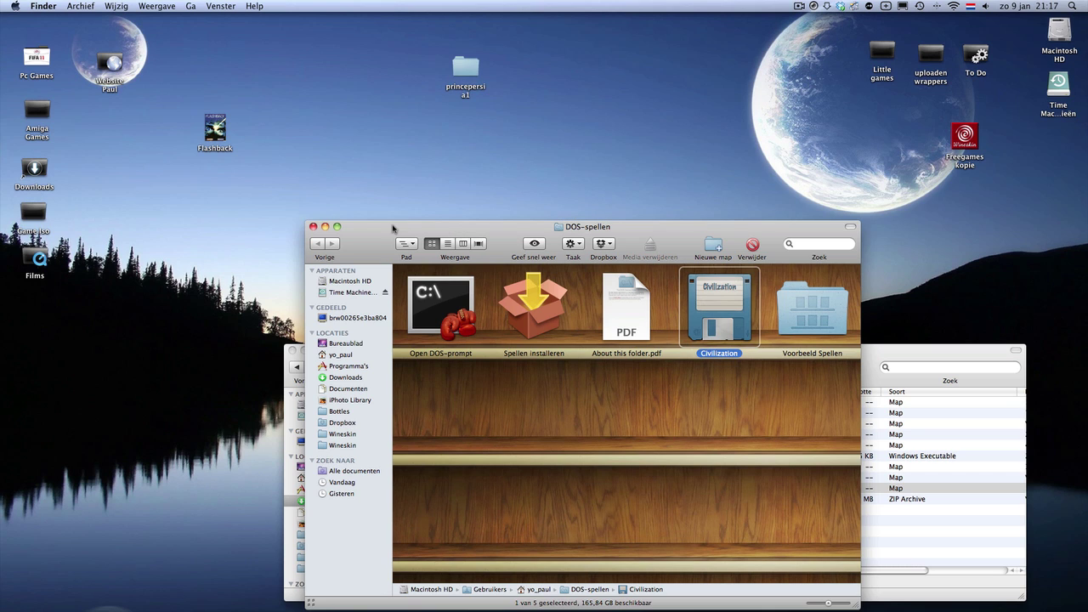
Open the Civilization gamebox from the DOS-spellen shelf and set civ.exe to launch every time
double_click(717, 306)
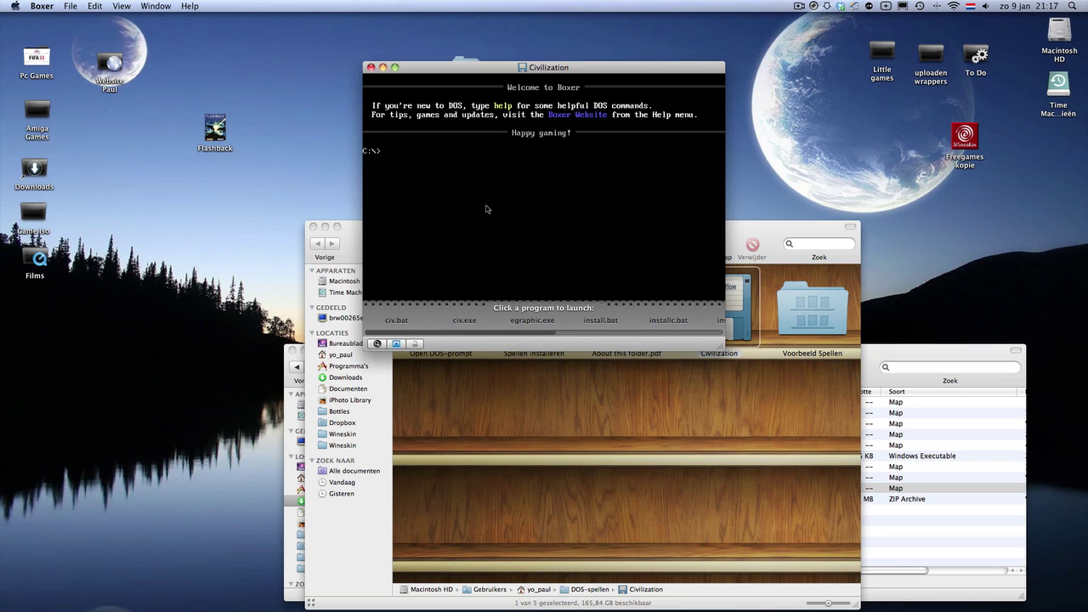
click(466, 321)
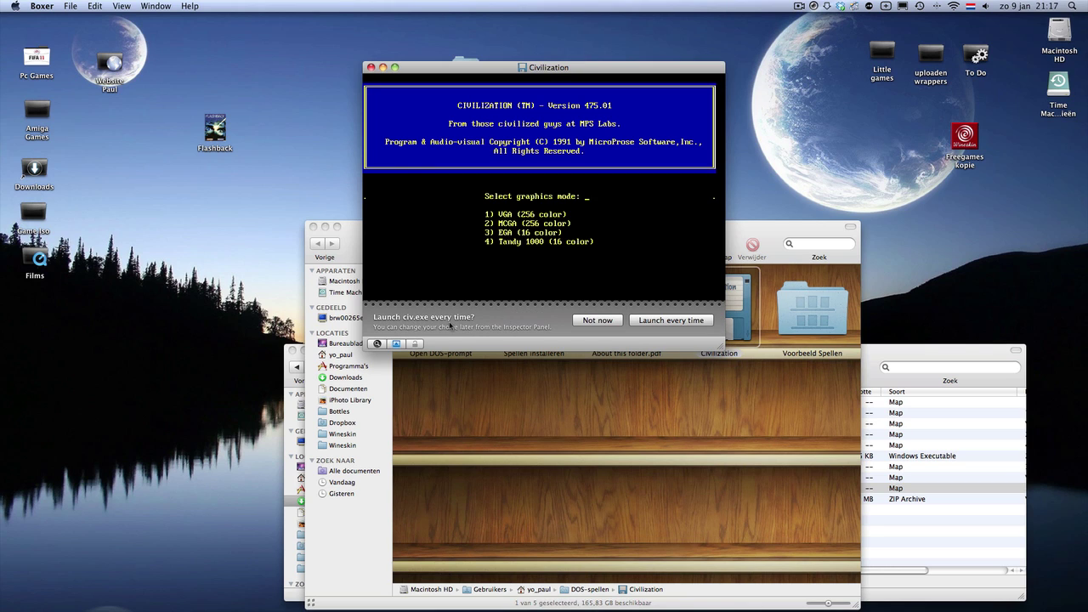
click(671, 320)
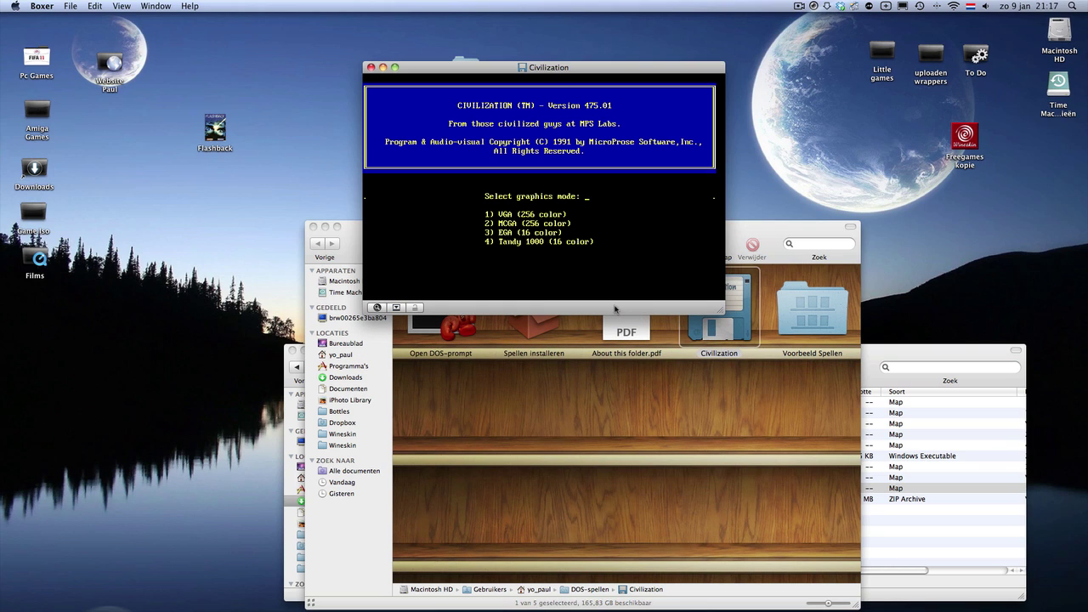
Close the running game and relaunch Civilization with VGA (256 color) graphics and AdLib/Sound Blaster sound
click(370, 68)
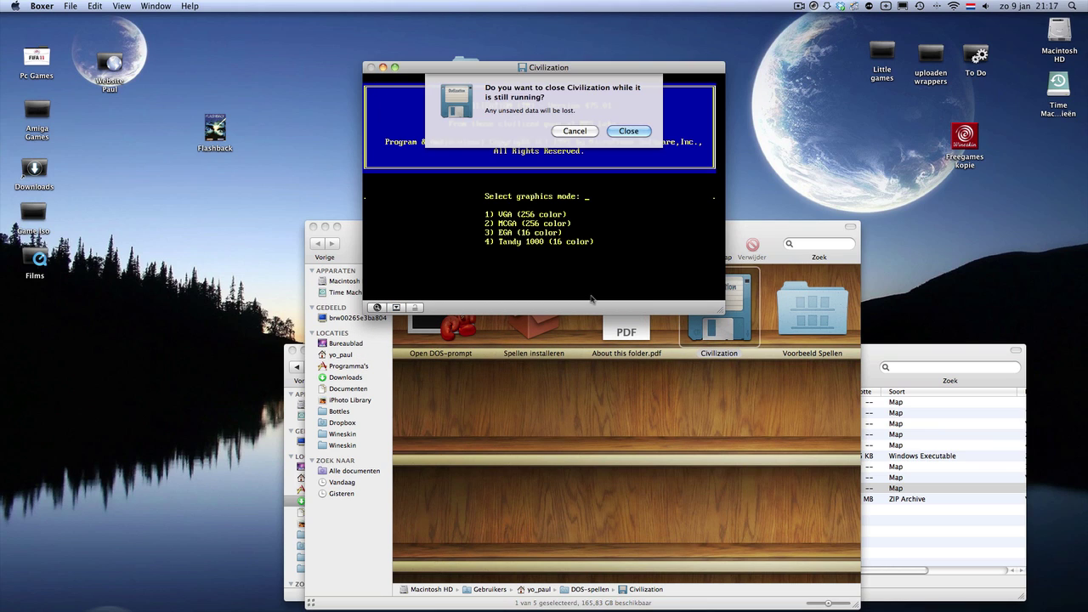
click(627, 132)
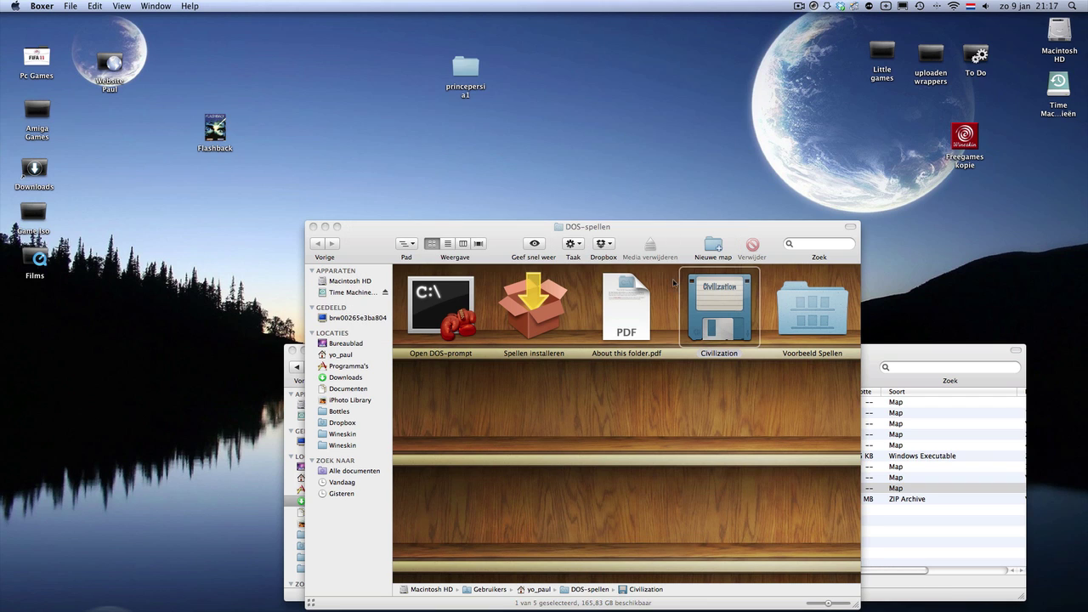
double_click(711, 304)
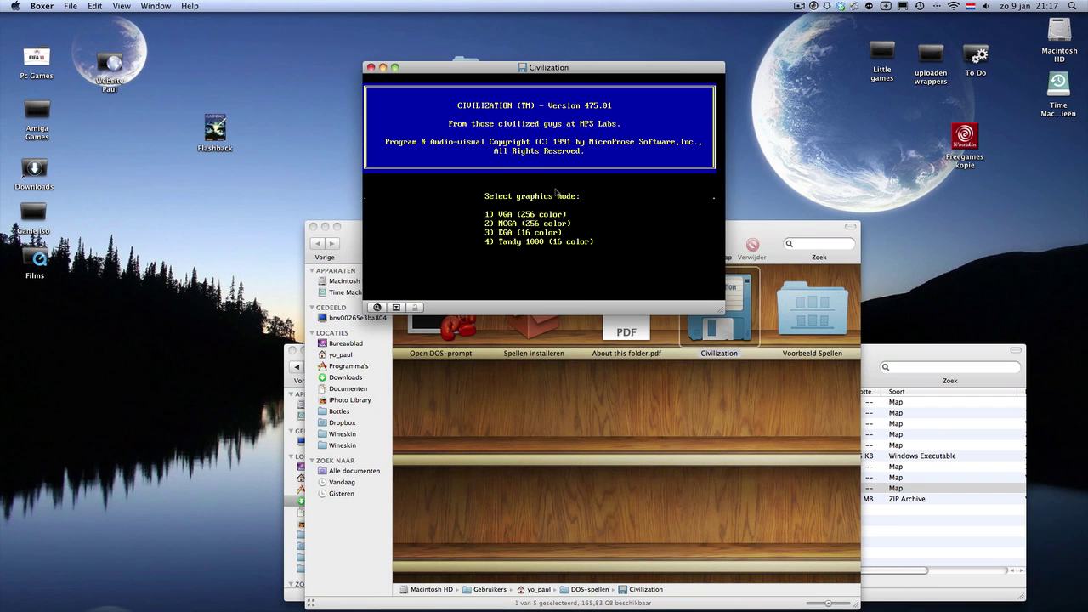
key(1)
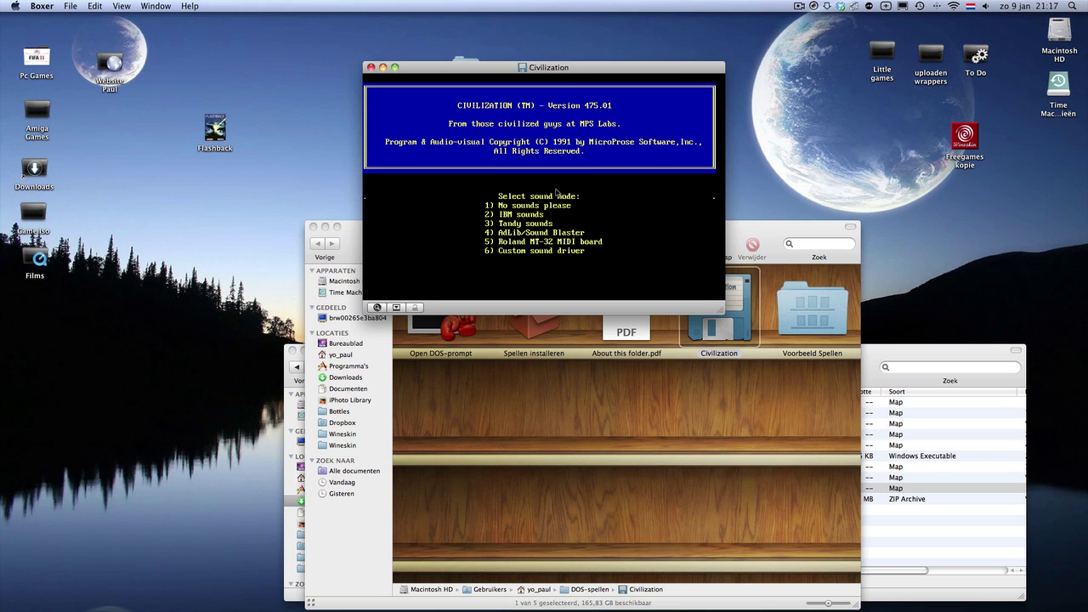
key(4)
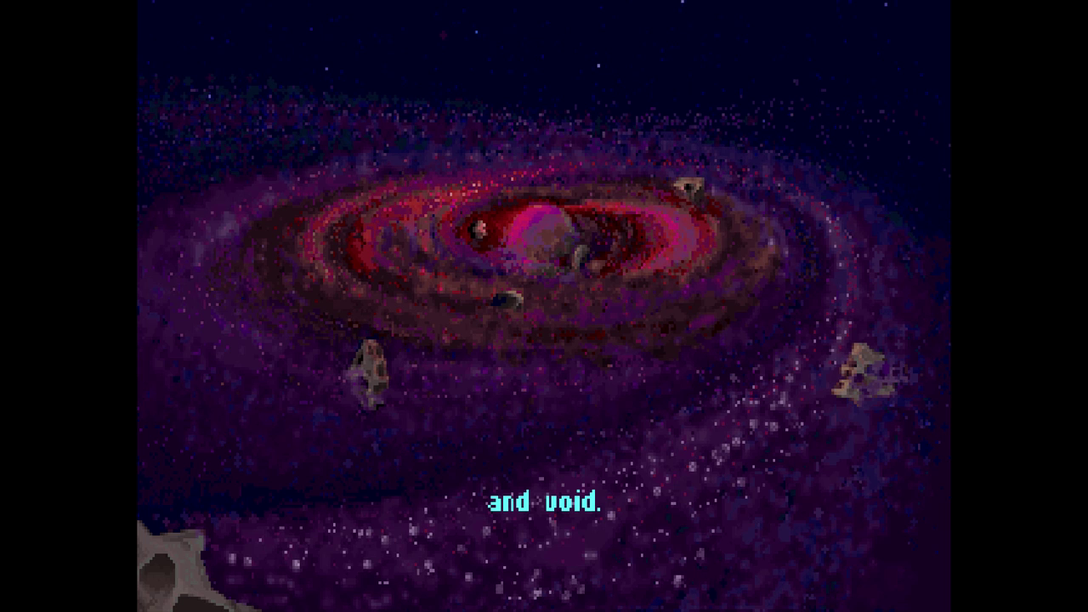
Switch Civilization from full screen to a window and start a new game at Chieftain (easiest) level with the Roman tribe
key(super+Return)
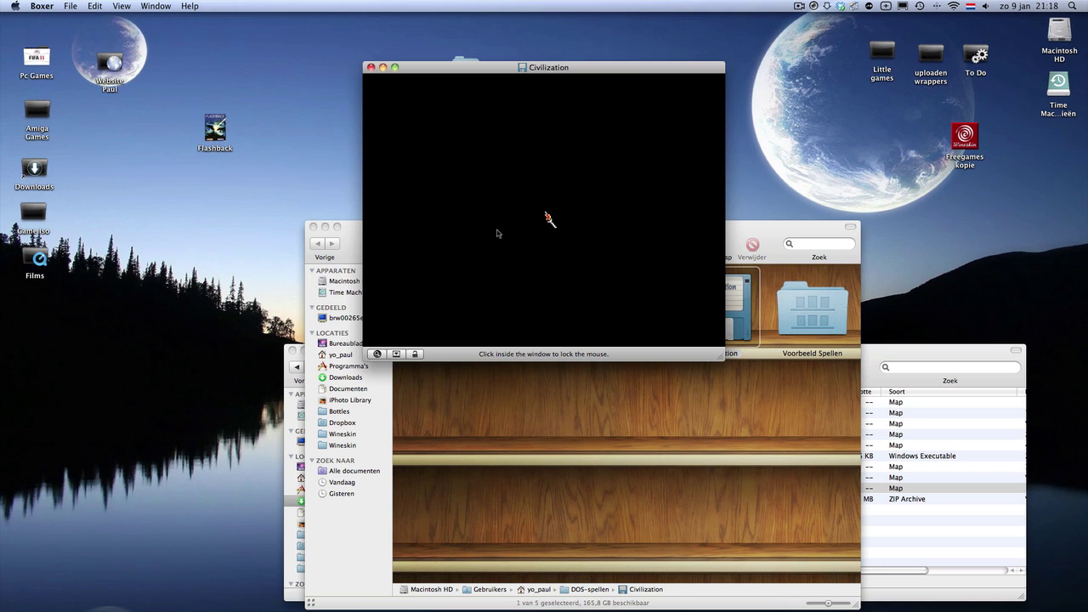
click(502, 228)
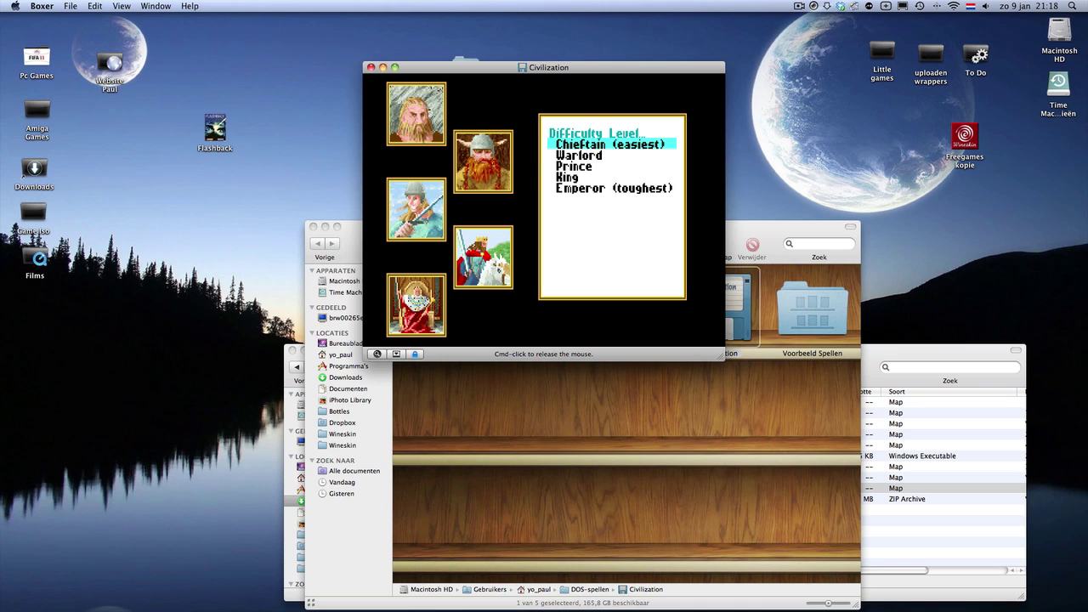
click(594, 147)
click(595, 145)
click(595, 143)
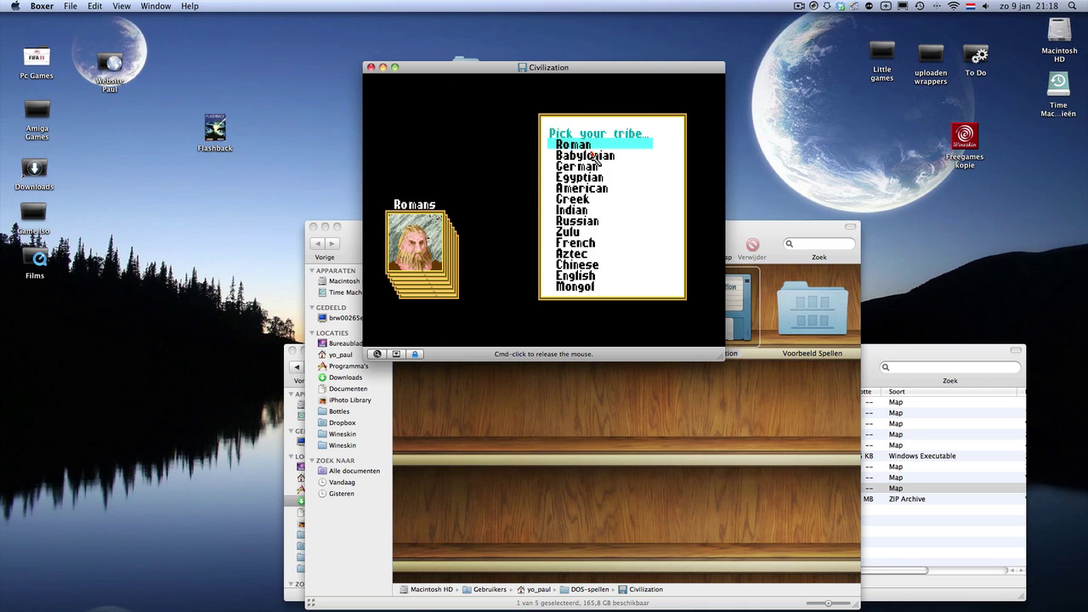
key(Return)
click(595, 228)
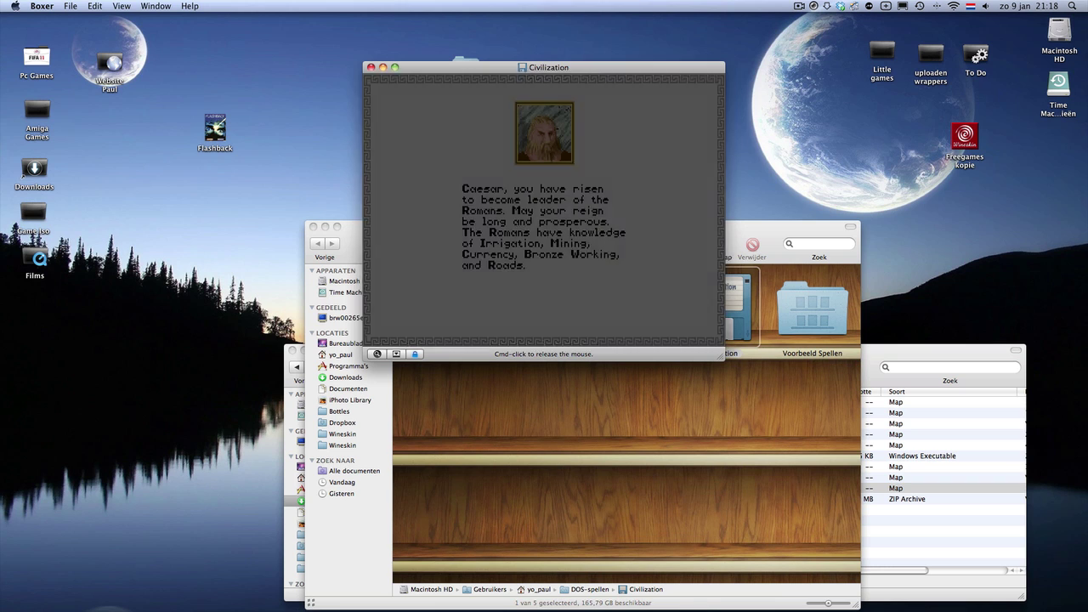
click(593, 155)
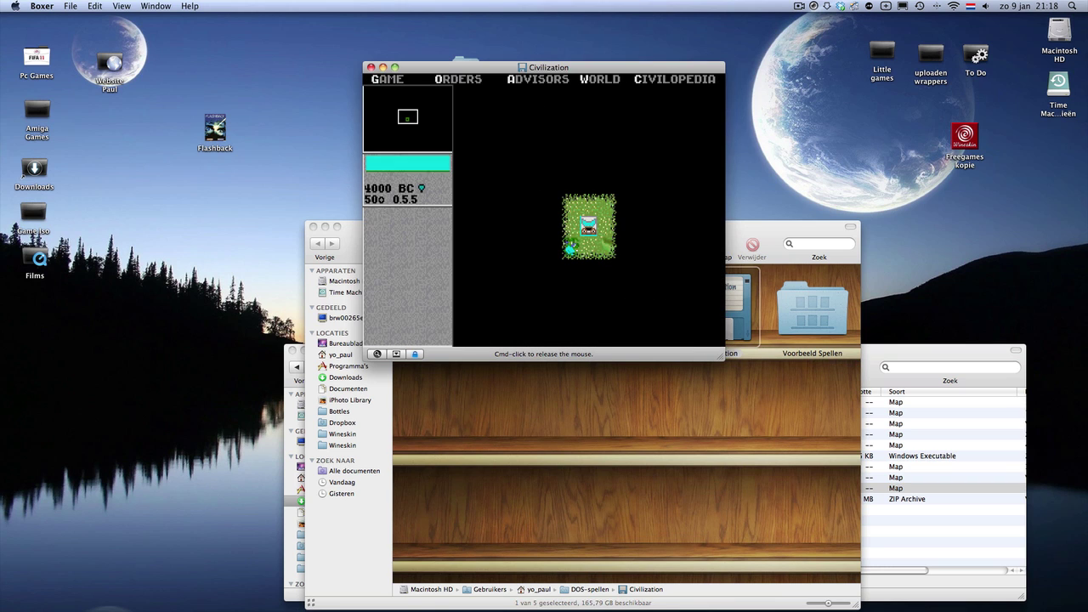
click(593, 155)
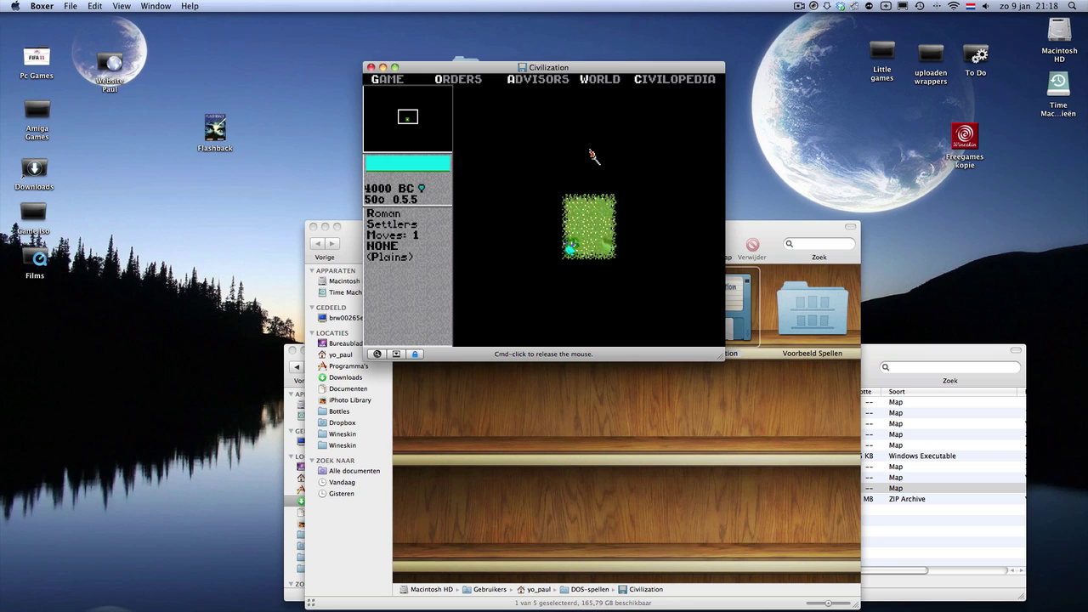
Move the Roman Settlers across the map and down the coast to the grassland at the southern shore
key(Right)
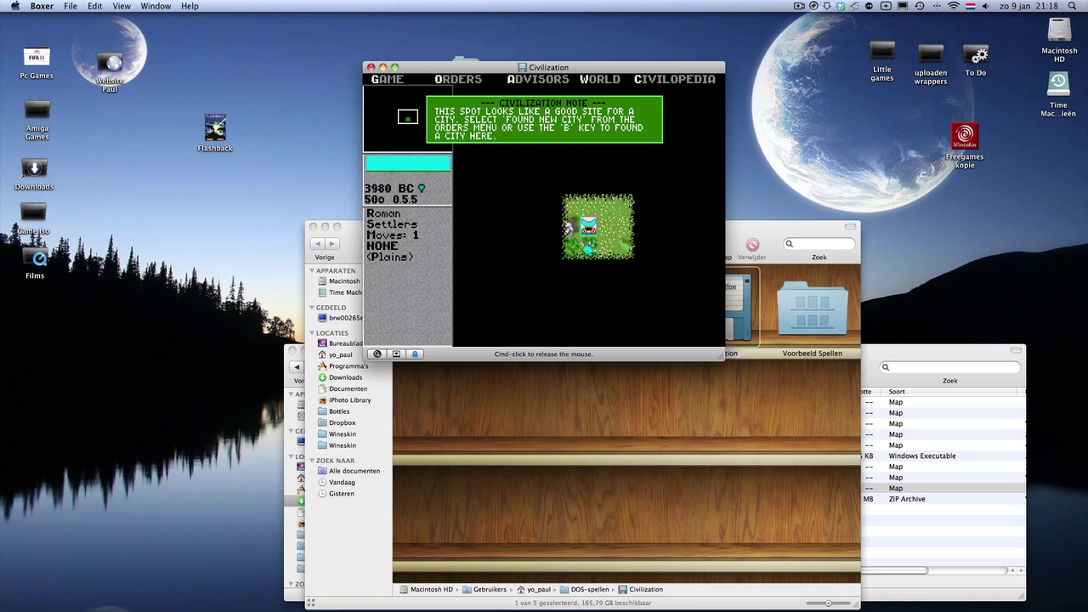
key(Up)
key(Up)
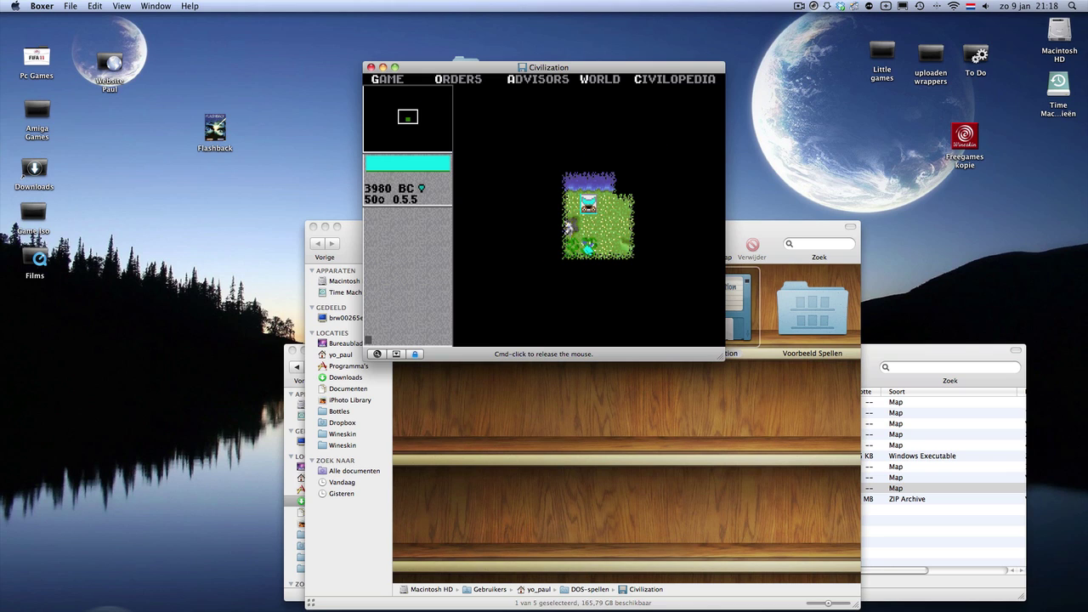
key(Left)
key(Down)
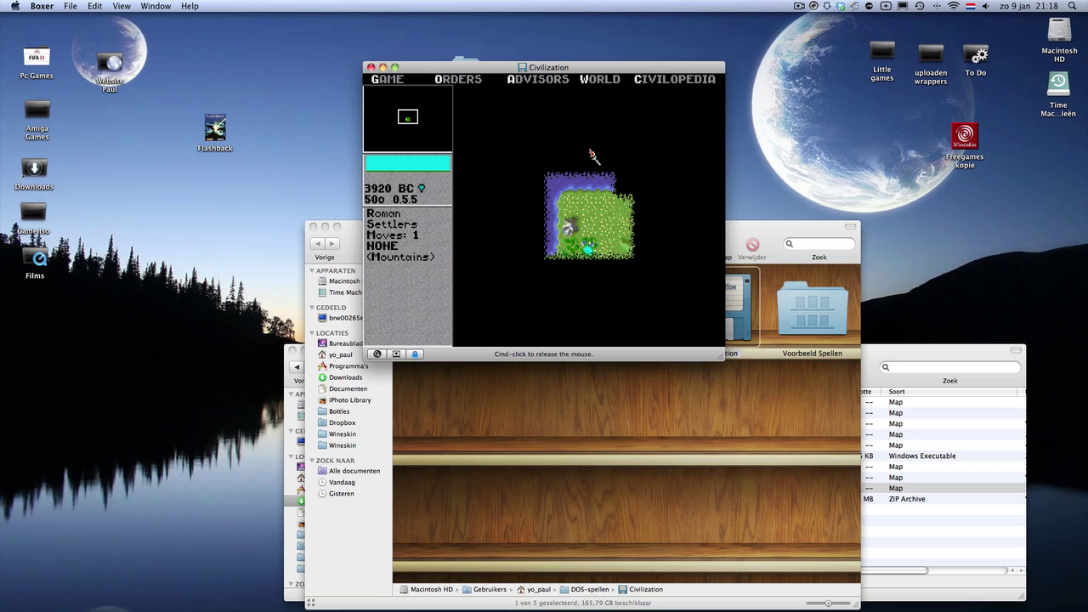
key(Down)
key(Down)
key(Left)
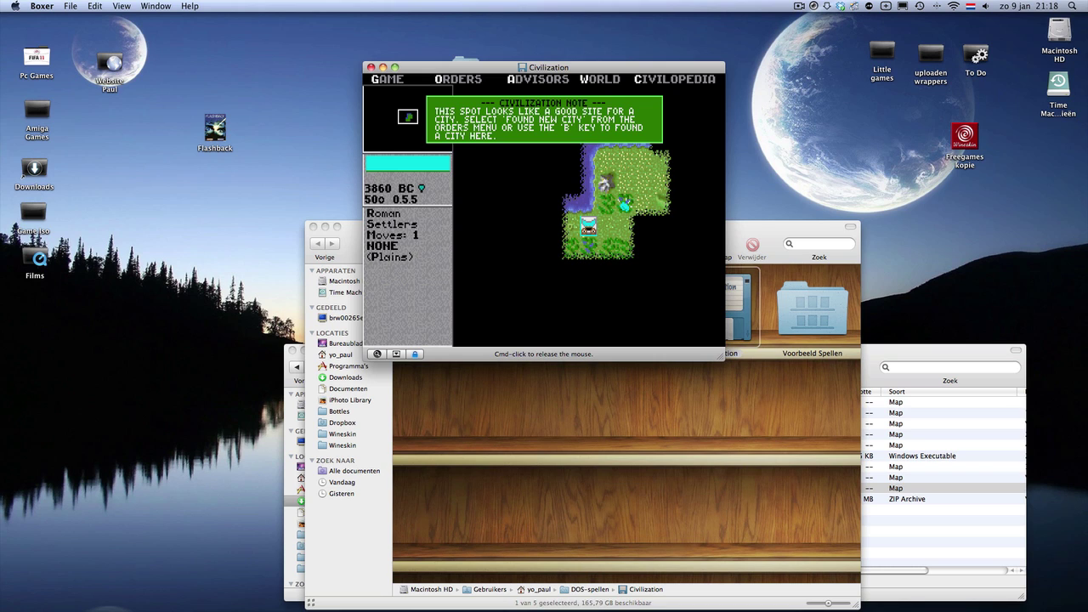
key(Left)
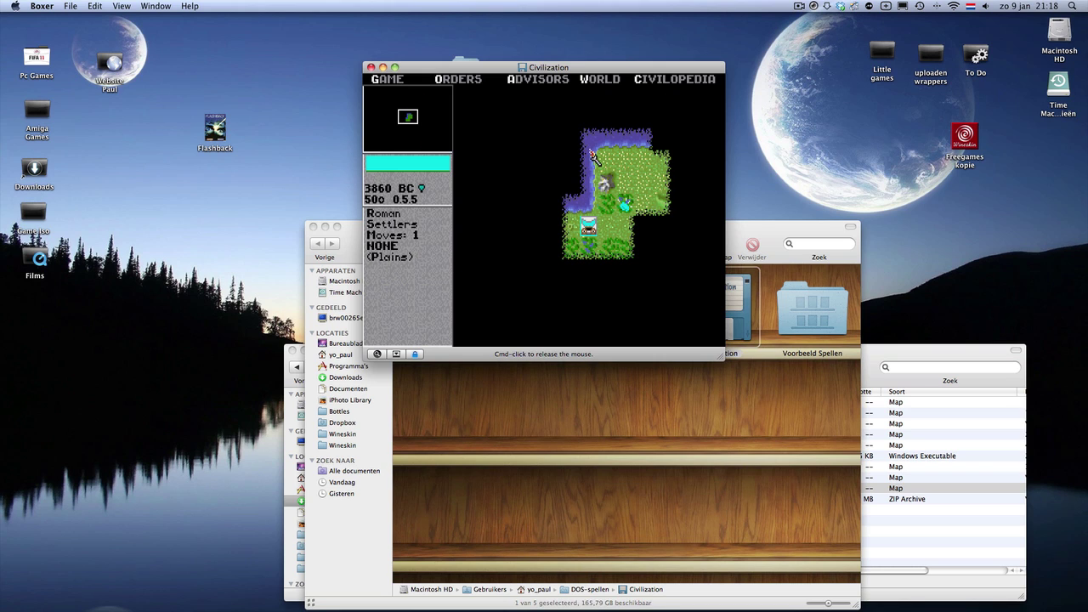
key(Left)
key(Down)
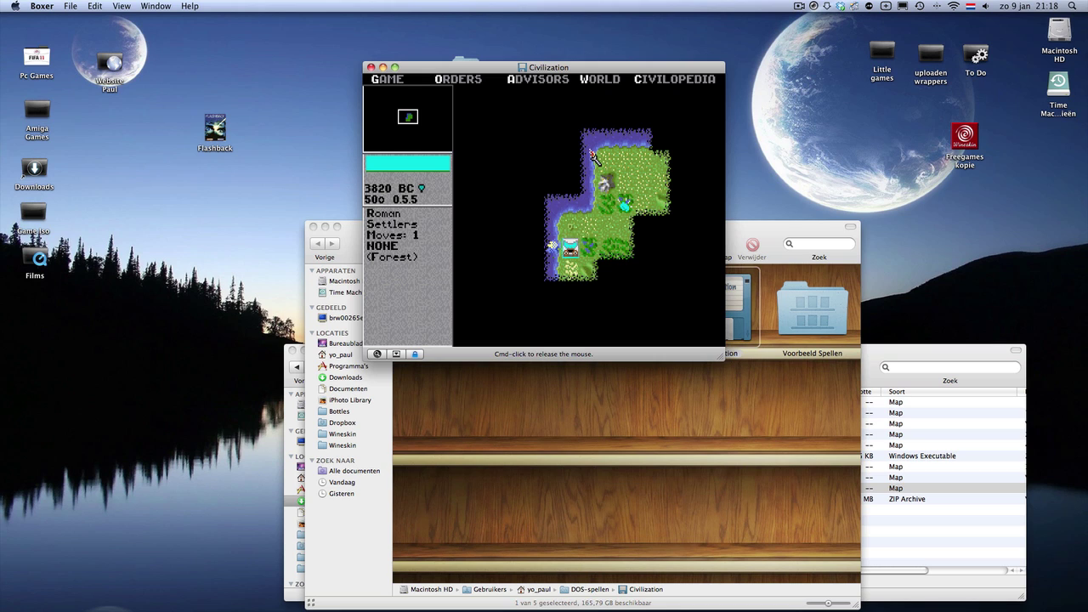
key(Down)
key(Down)
key(Down)
key(Down)
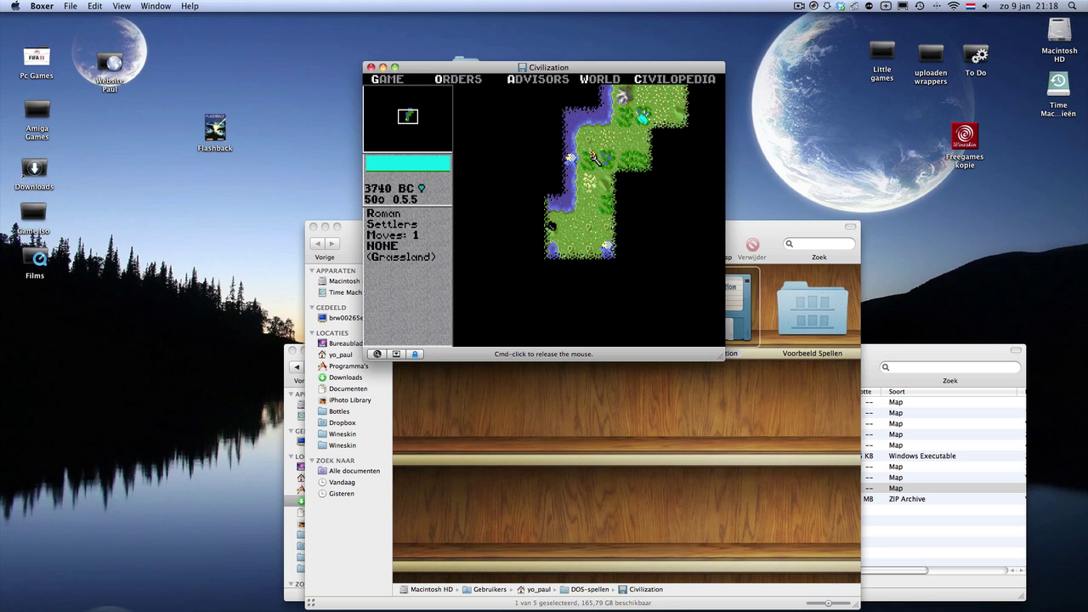
key(Down)
key(Down)
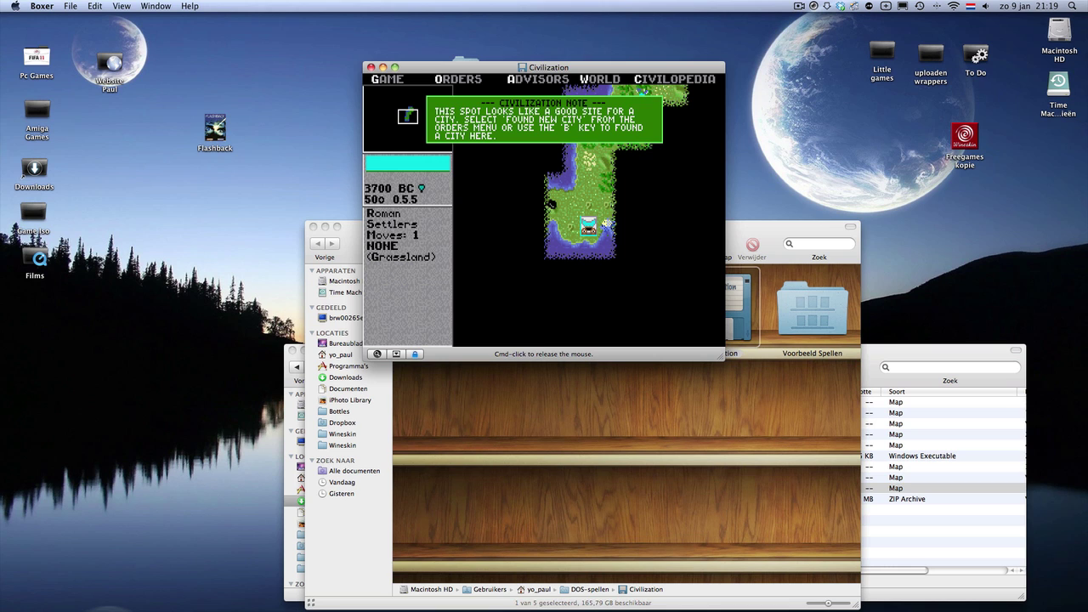
Found the city of Rome at the Settlers' position, exit its city screen and end the turn
key(Return)
key(b)
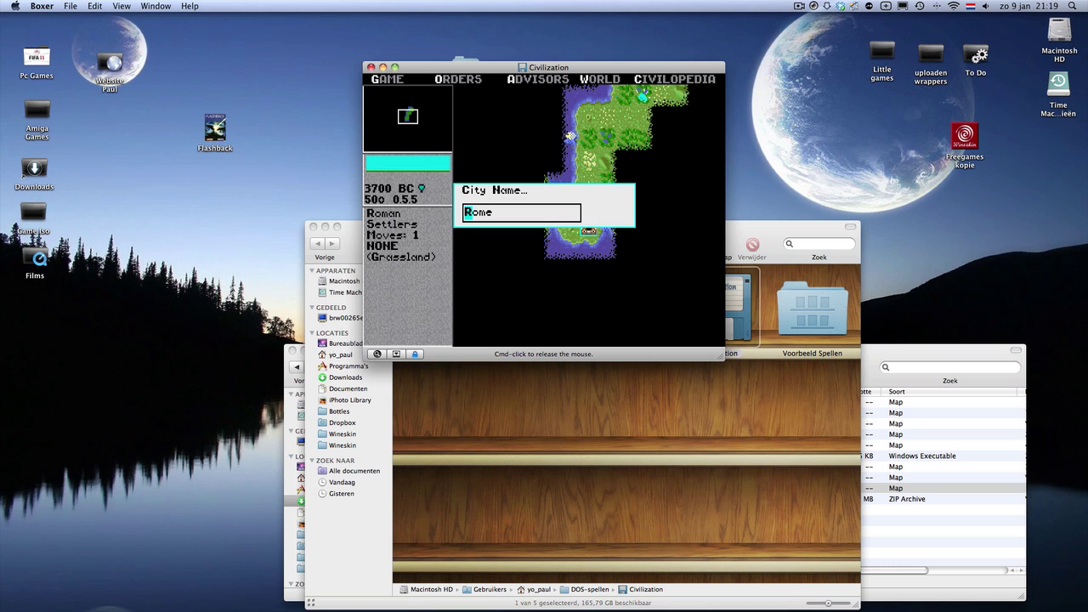
key(Return)
key(Return)
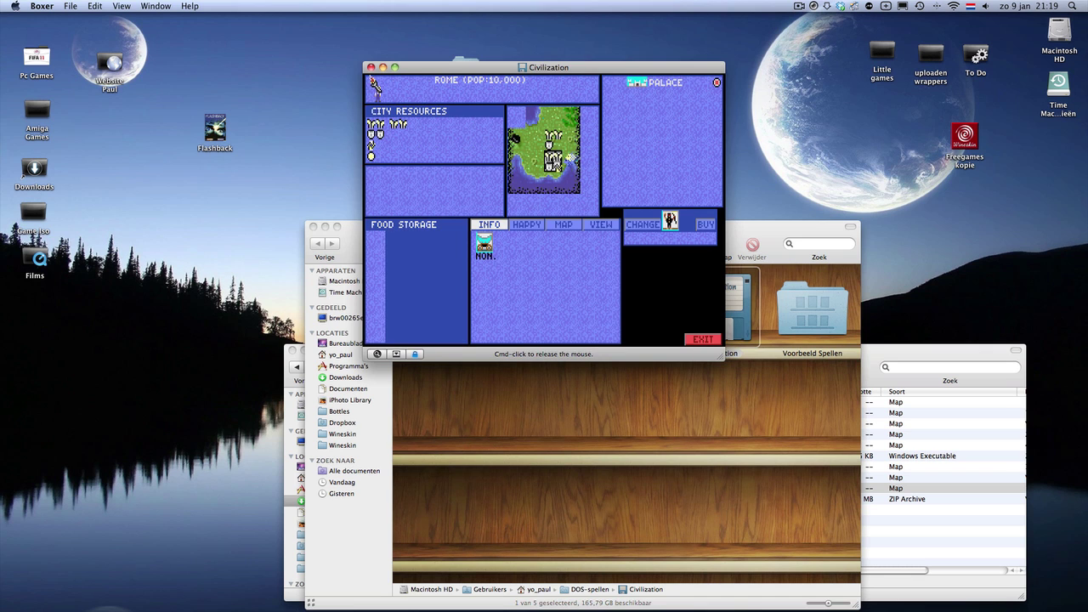
click(713, 343)
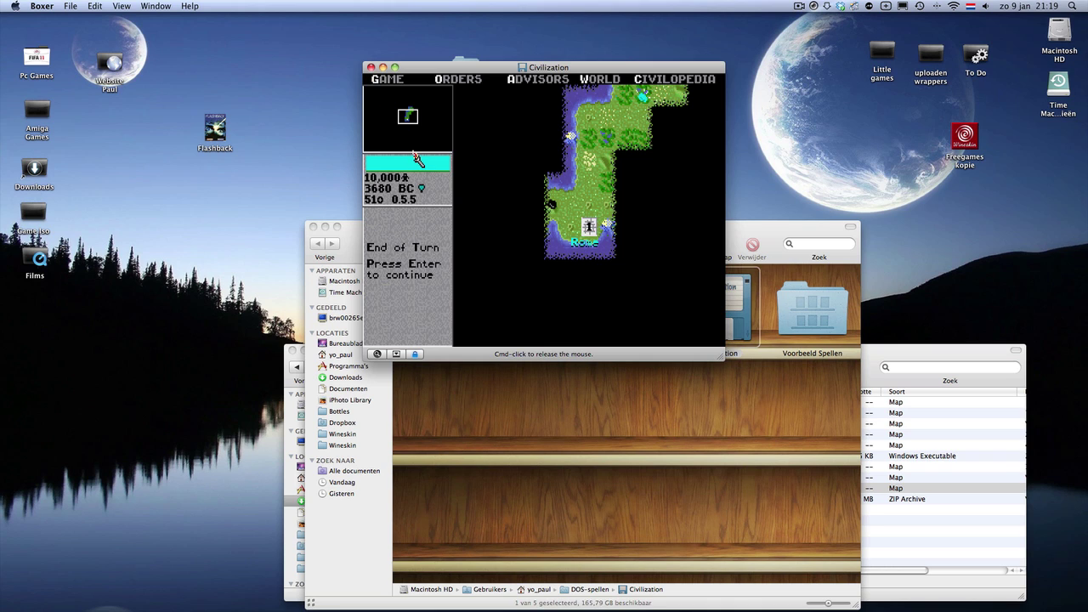
key(Return)
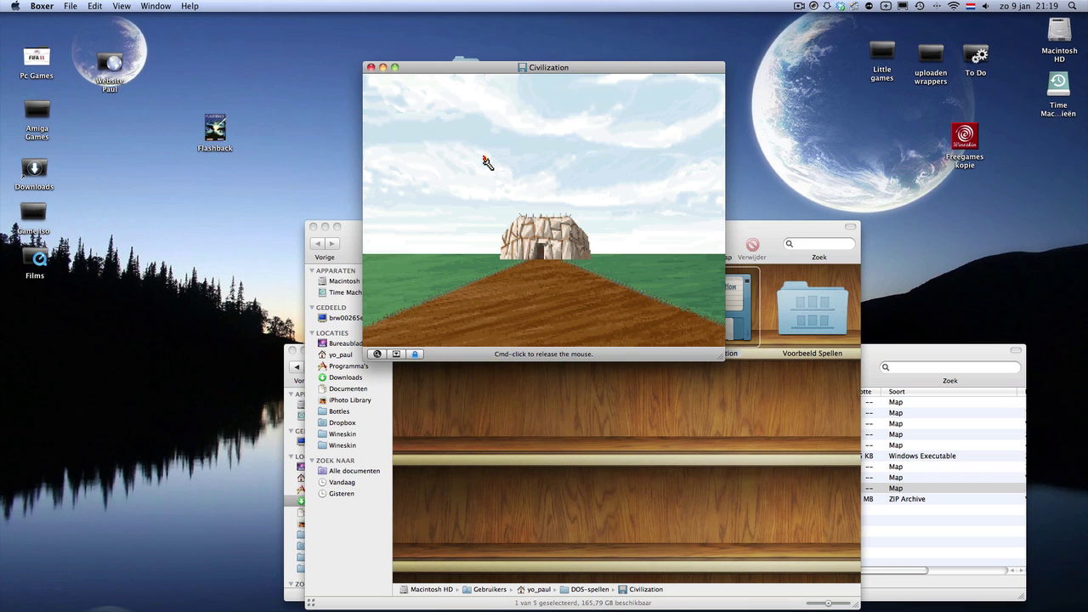
Leave the Rome city view, close the running Civilization game and close the DOS-spellen folder
click(520, 162)
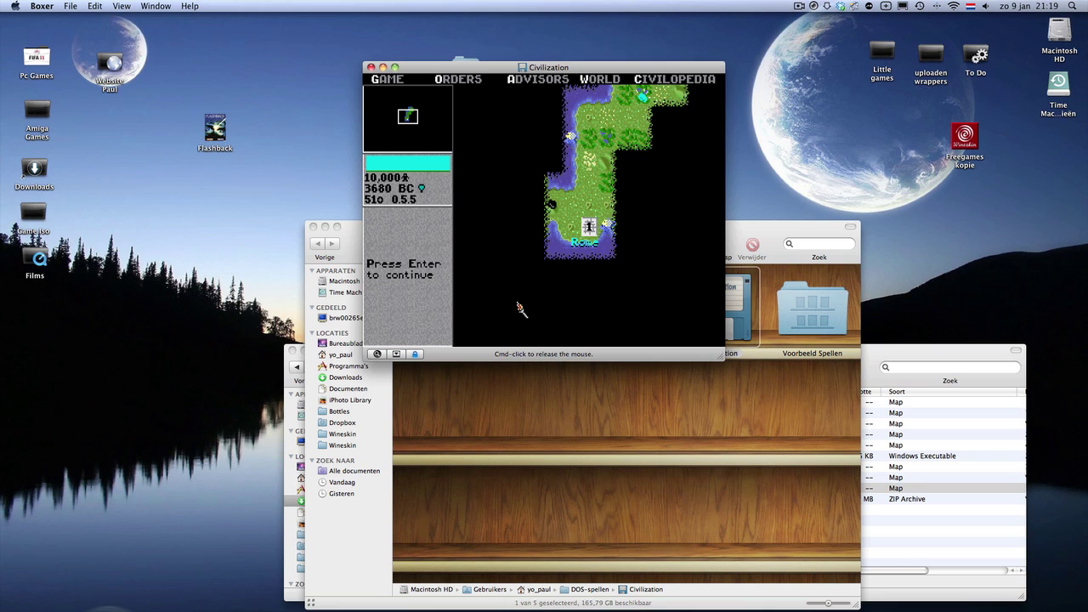
super+click(459, 267)
click(370, 67)
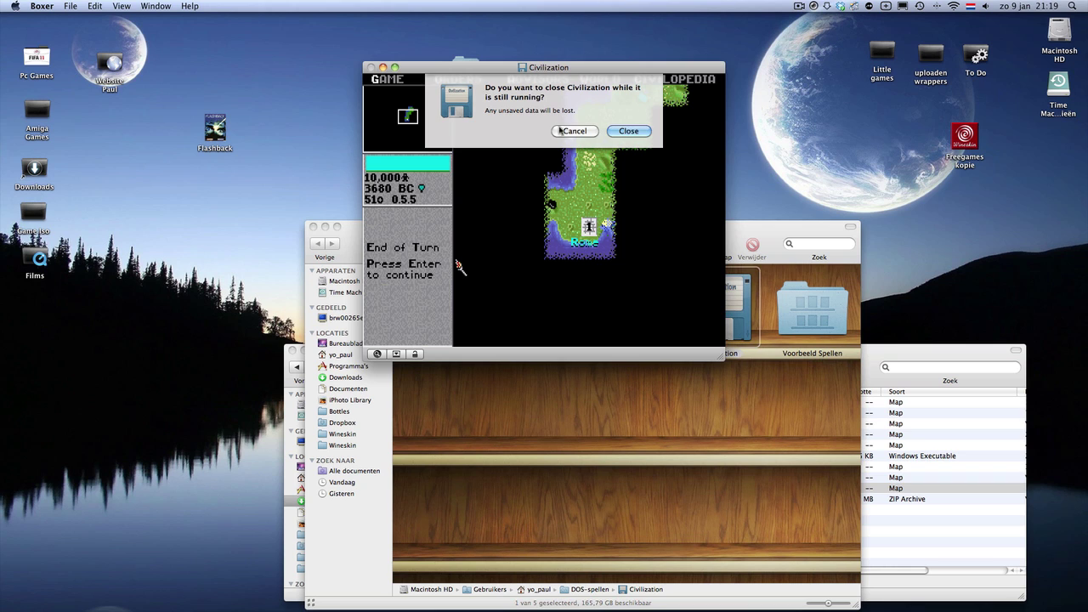
click(629, 131)
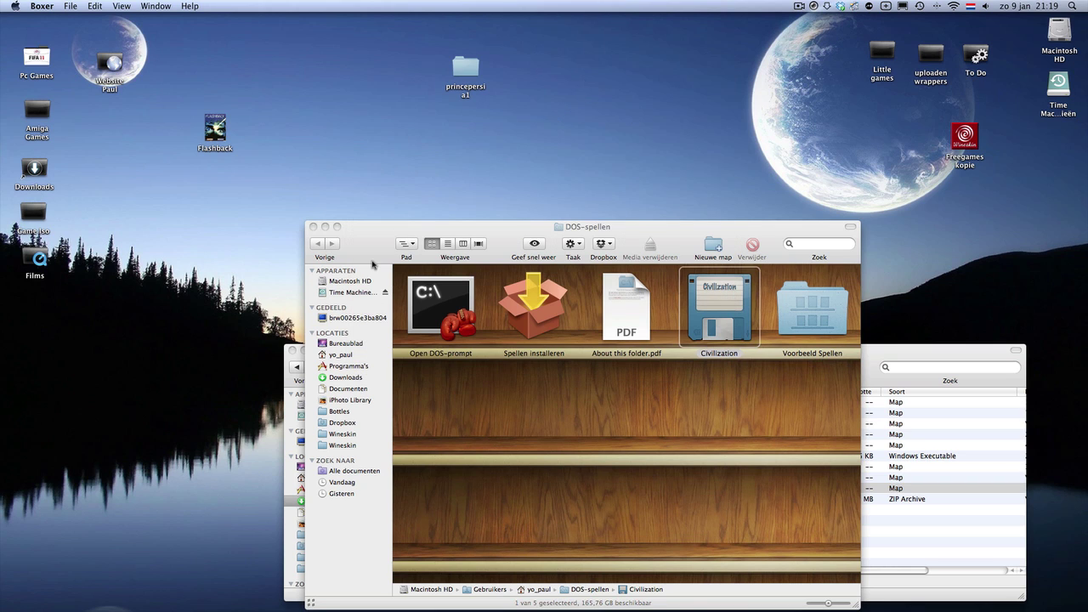
click(312, 227)
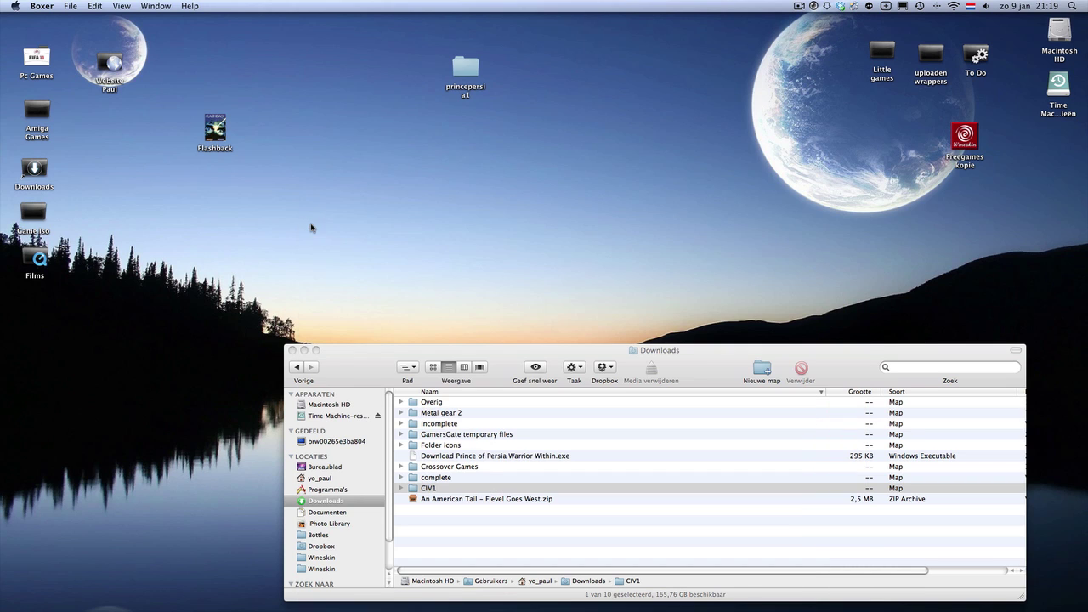
Launch Flashback from the desktop and take its character right across the gap and down to the rope bridge, drawing his gun
double_click(215, 129)
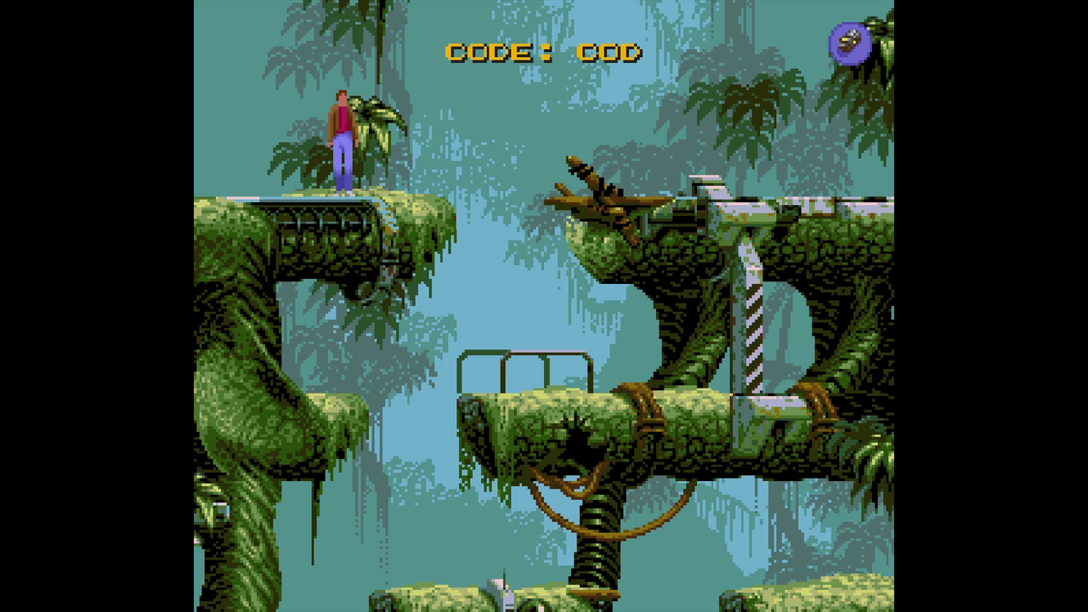
key(Right)
key(Up)
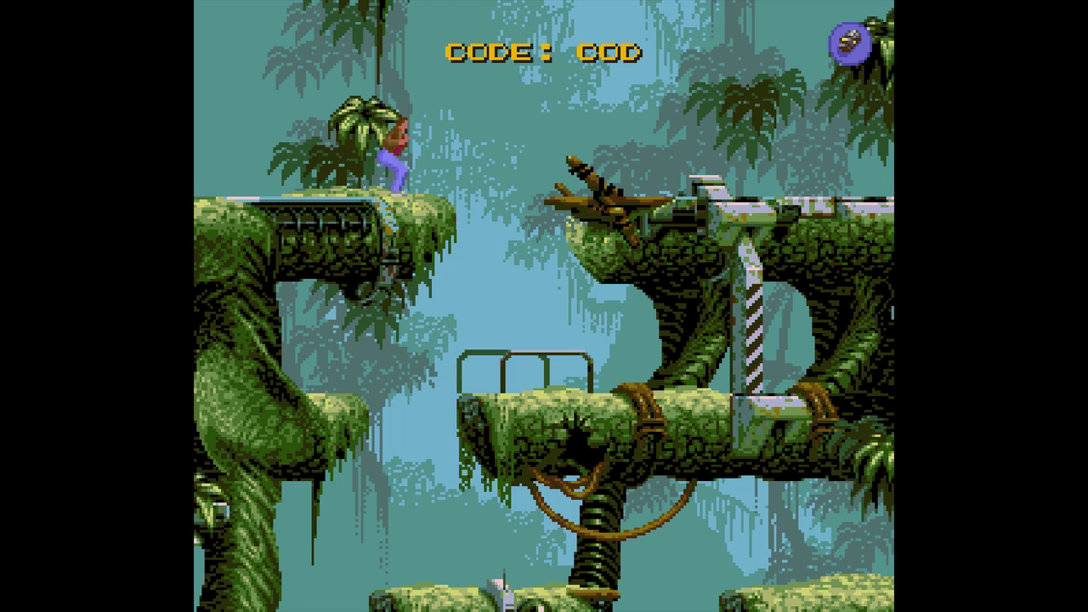
key(Up+Right)
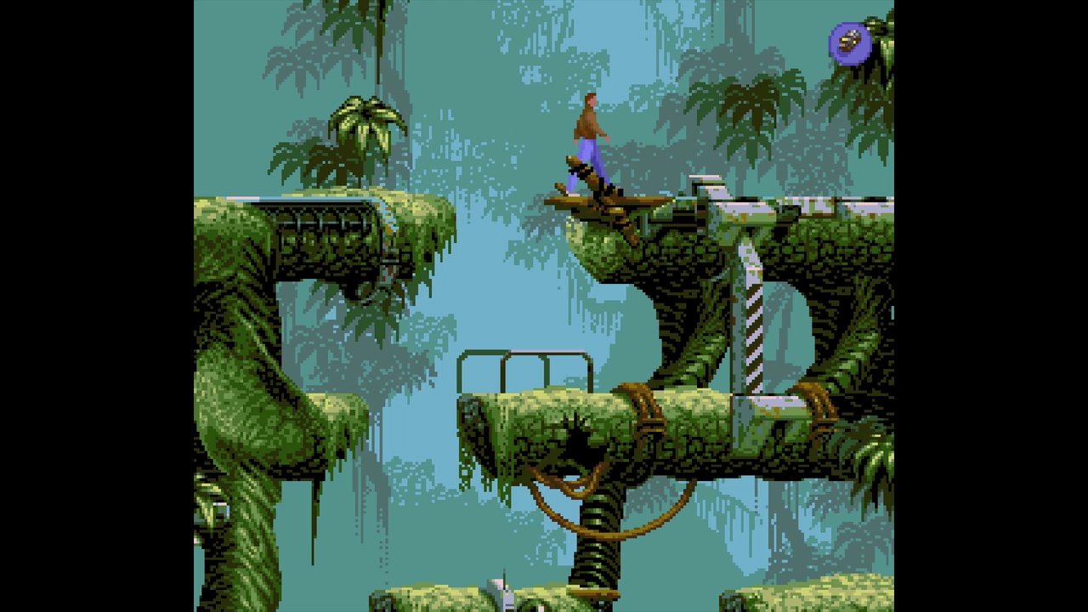
key(Right)
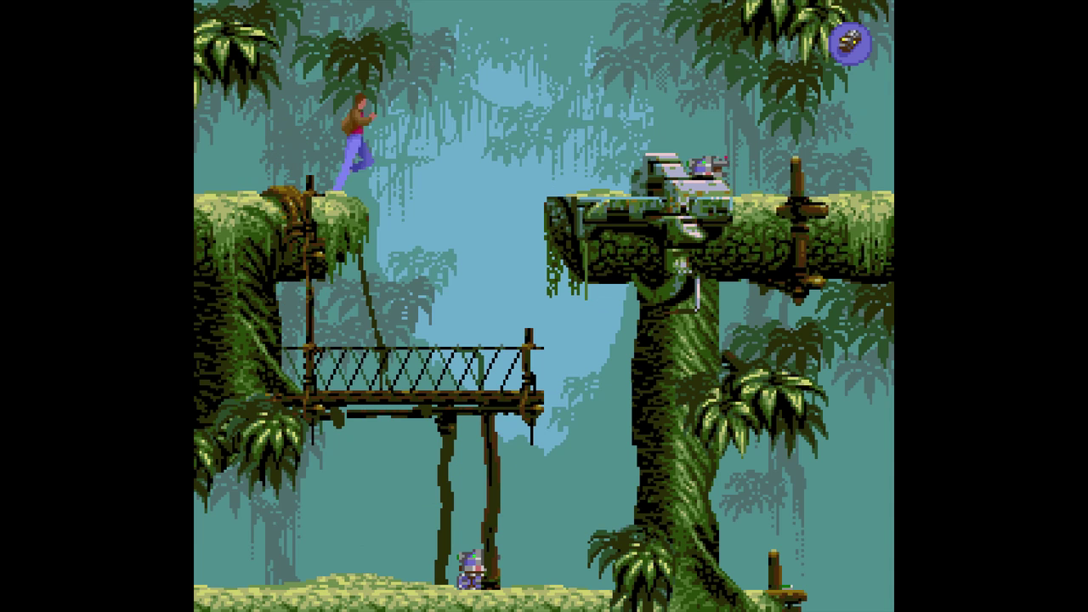
key(space)
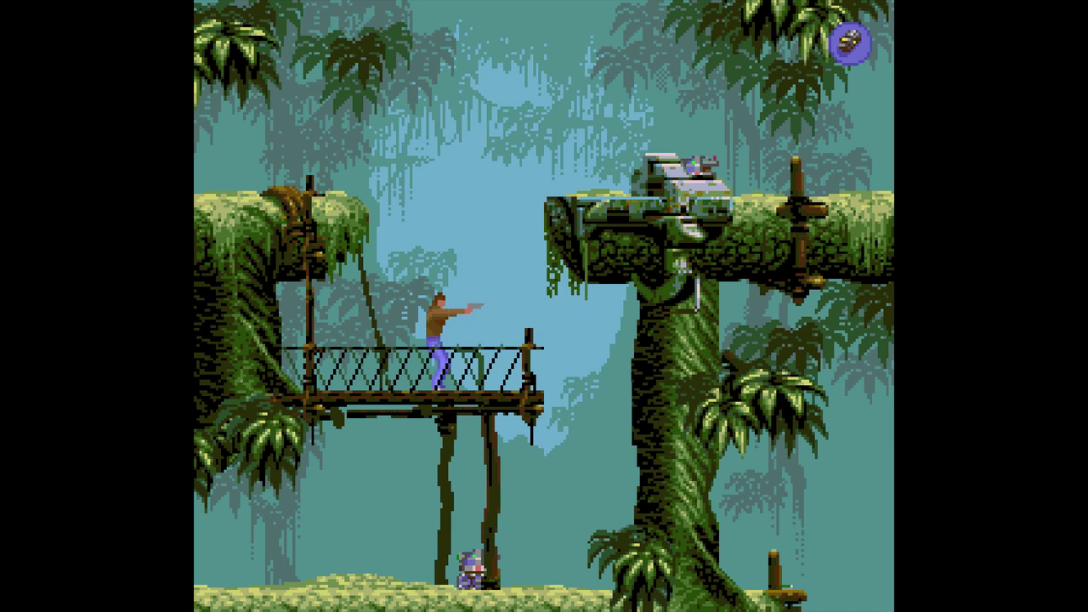
key(Down)
key(Up)
Switch Flashback from full screen to a window, walk the character back along the bridge and close the running game
key(super+Return)
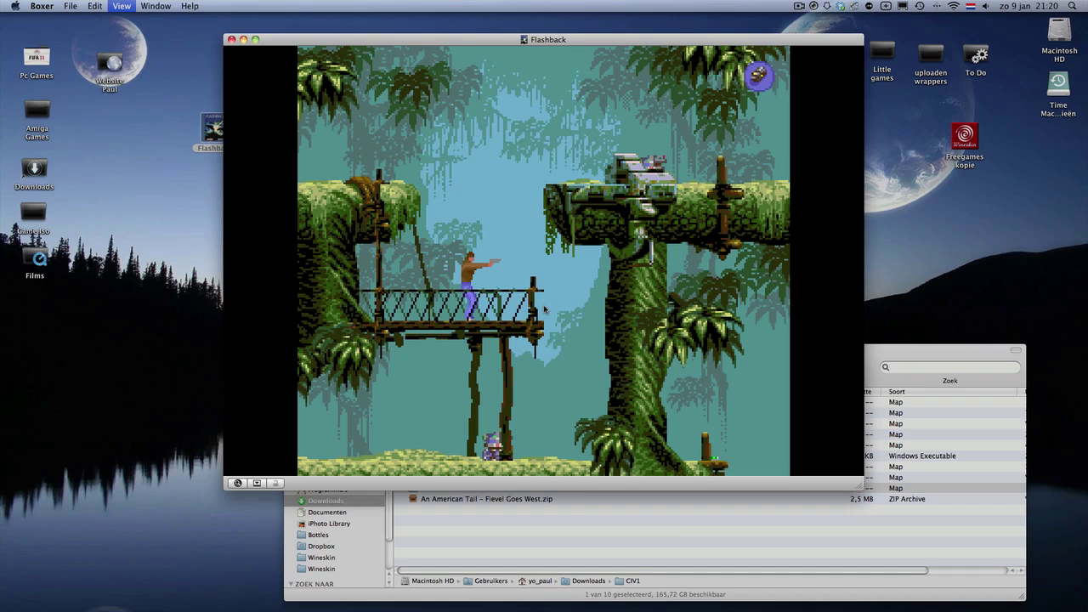
key(space)
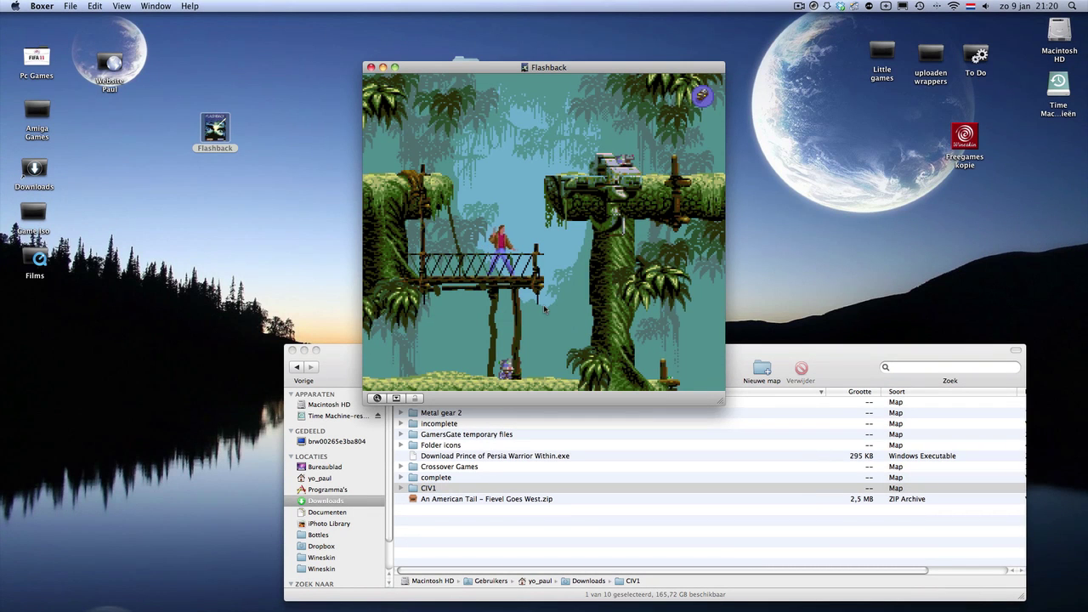
key(Left)
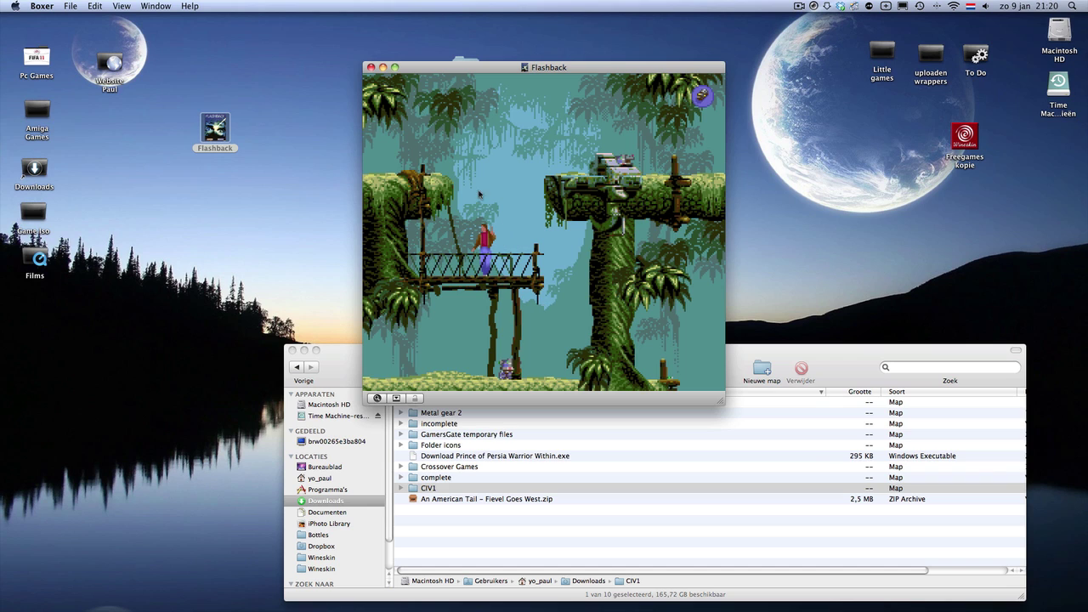
click(370, 66)
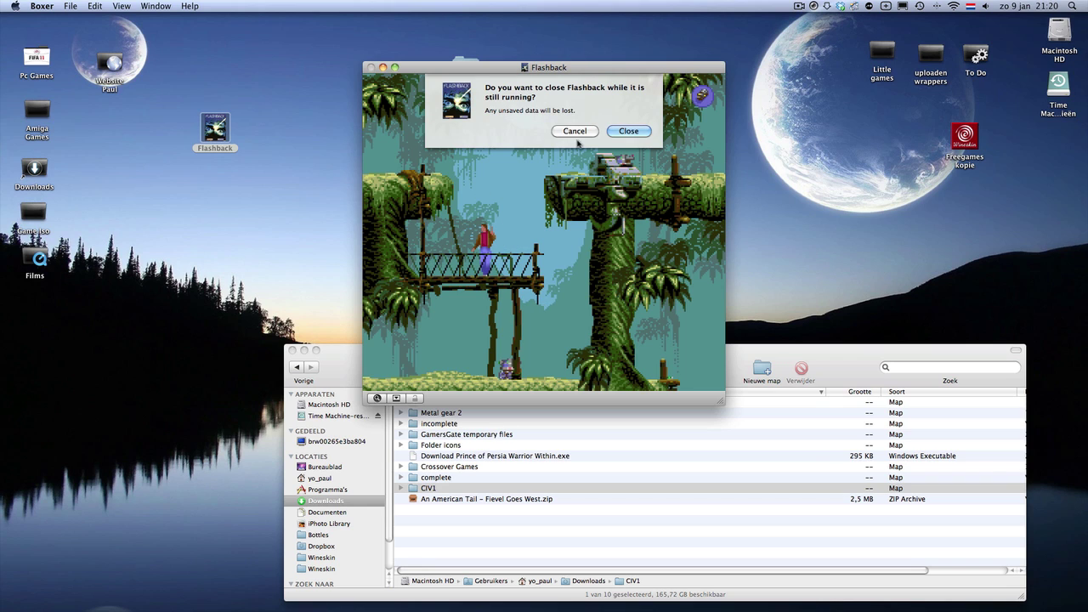
click(628, 132)
click(399, 185)
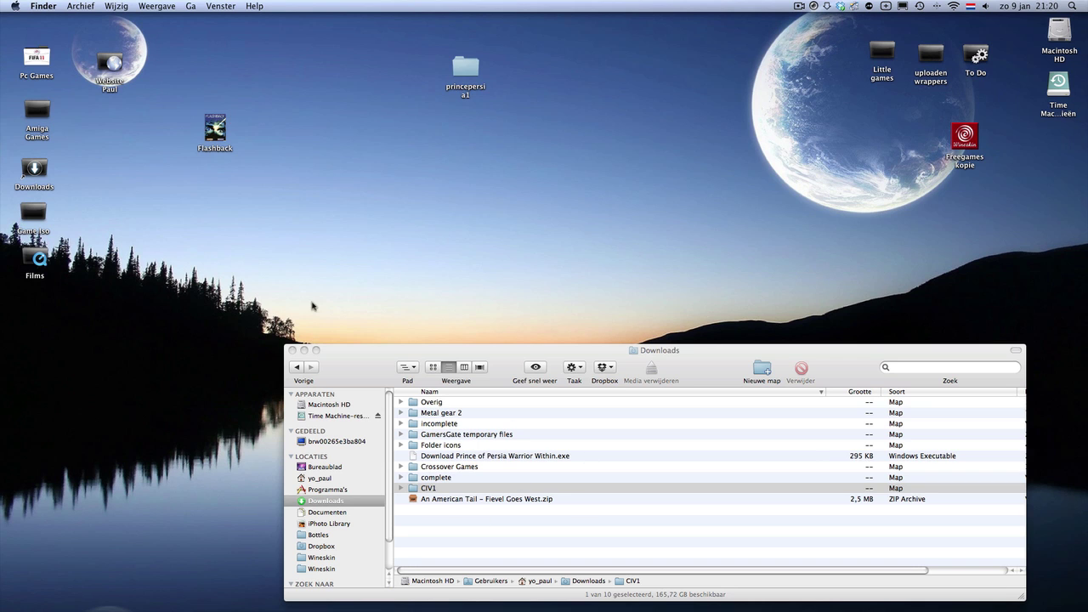
Open the princepersia1 folder on the desktop, run PRINCE.EXE from it and start the game past its title screen
mouse_move(813, 609)
double_click(477, 70)
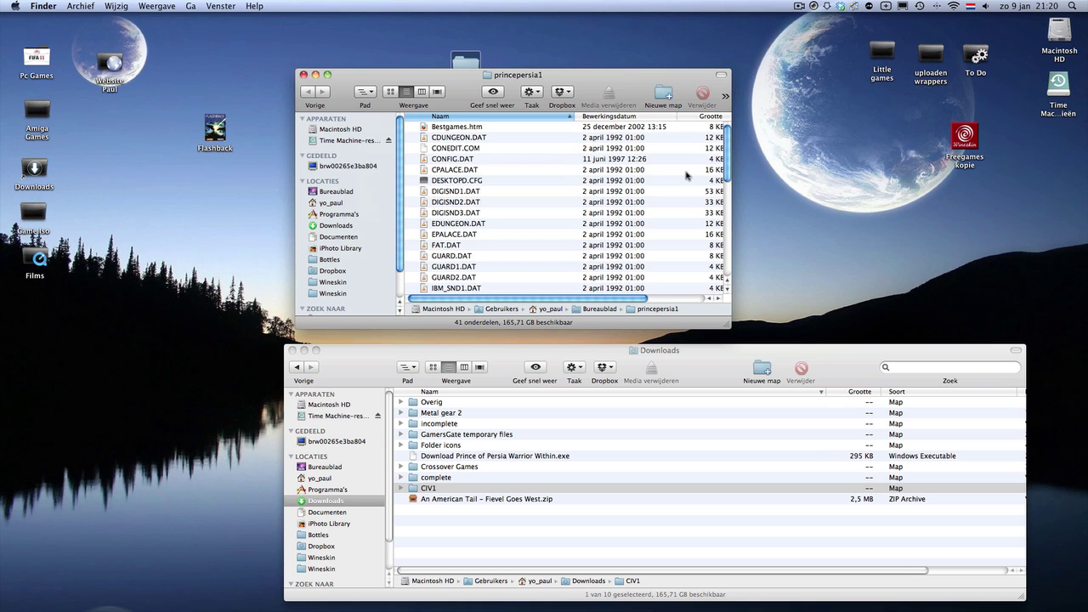
scroll(577, 187, down, 10)
scroll(574, 189, up, 8)
scroll(573, 188, down, 5)
scroll(573, 189, down, 1)
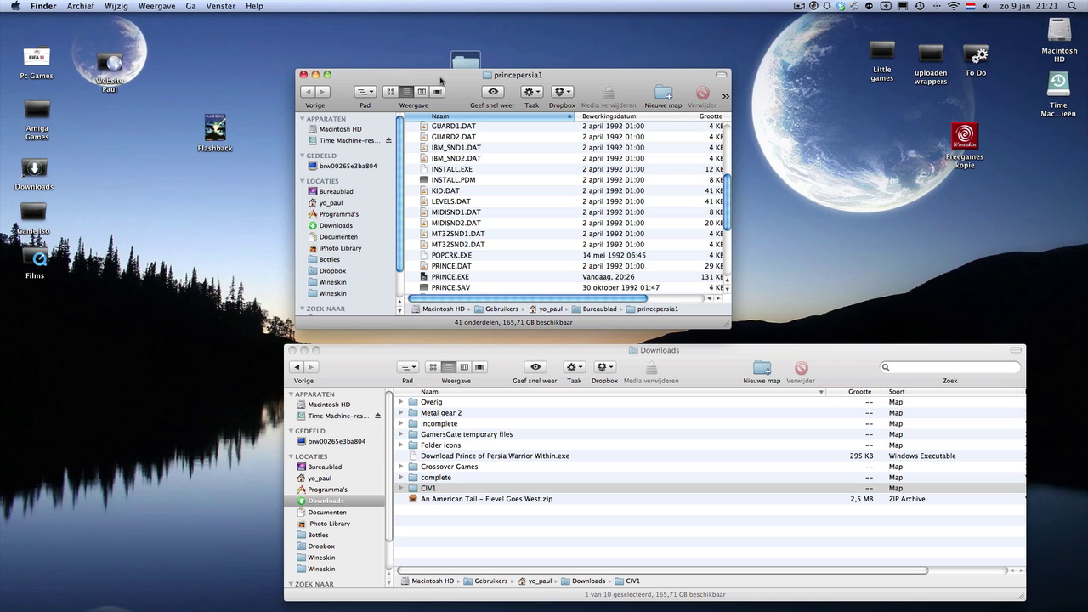
drag(451, 82, 482, 103)
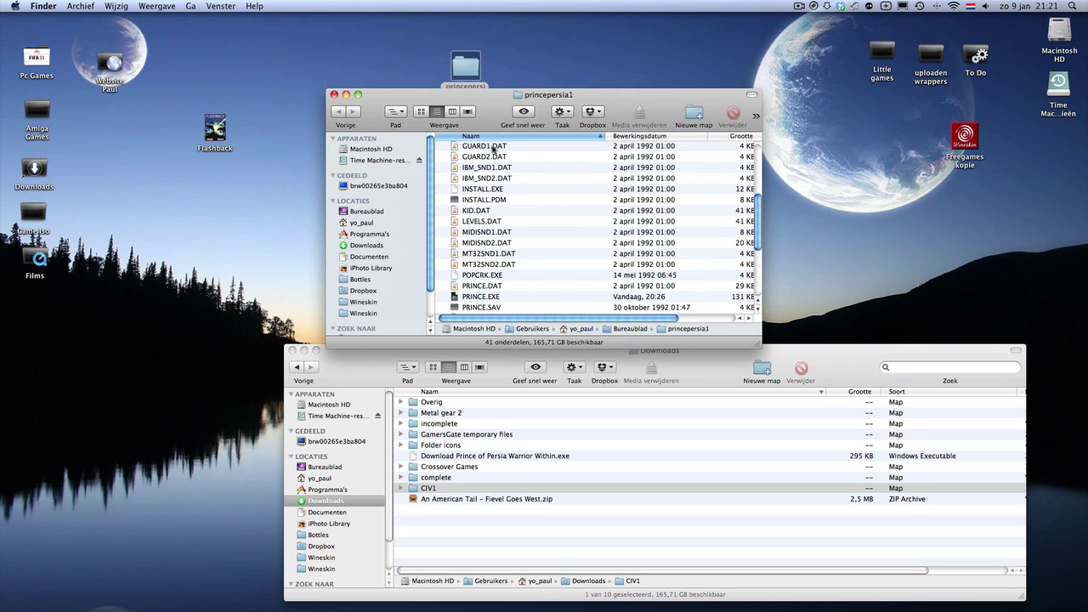
scroll(481, 230, down, 3)
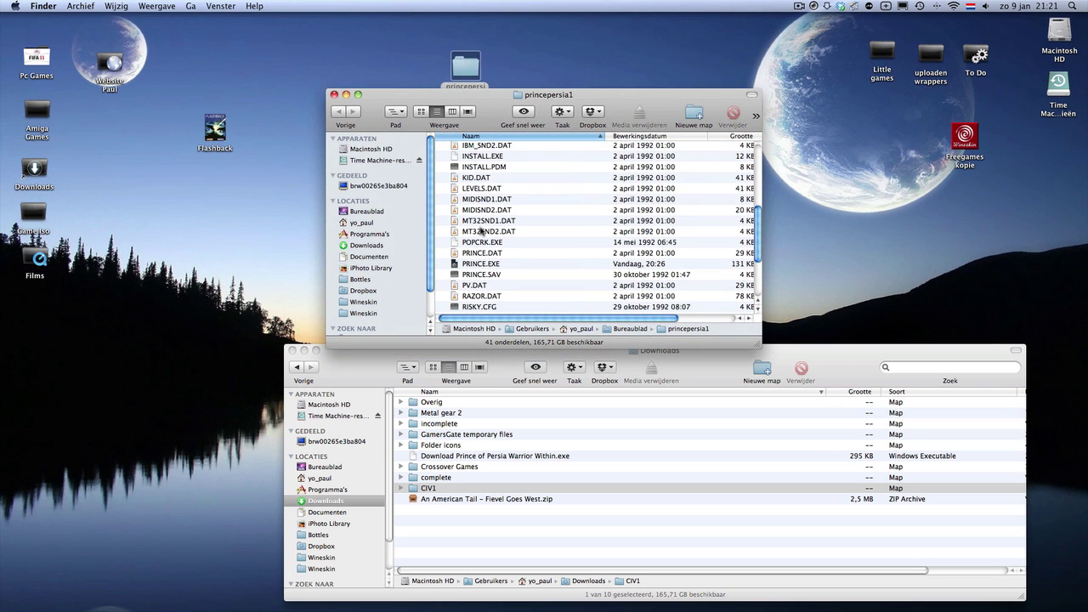
double_click(481, 265)
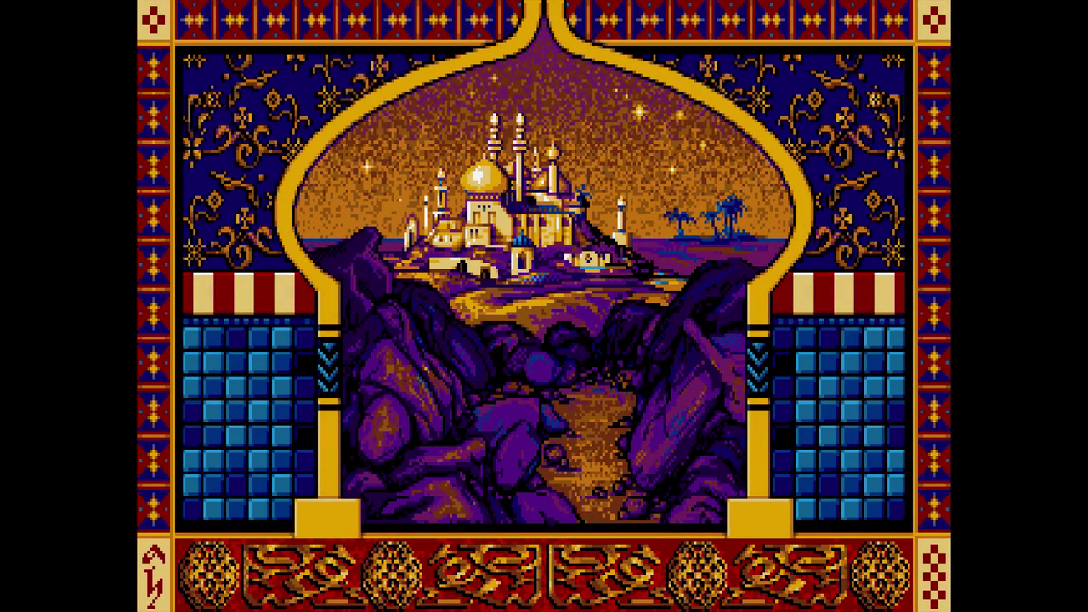
key(Return)
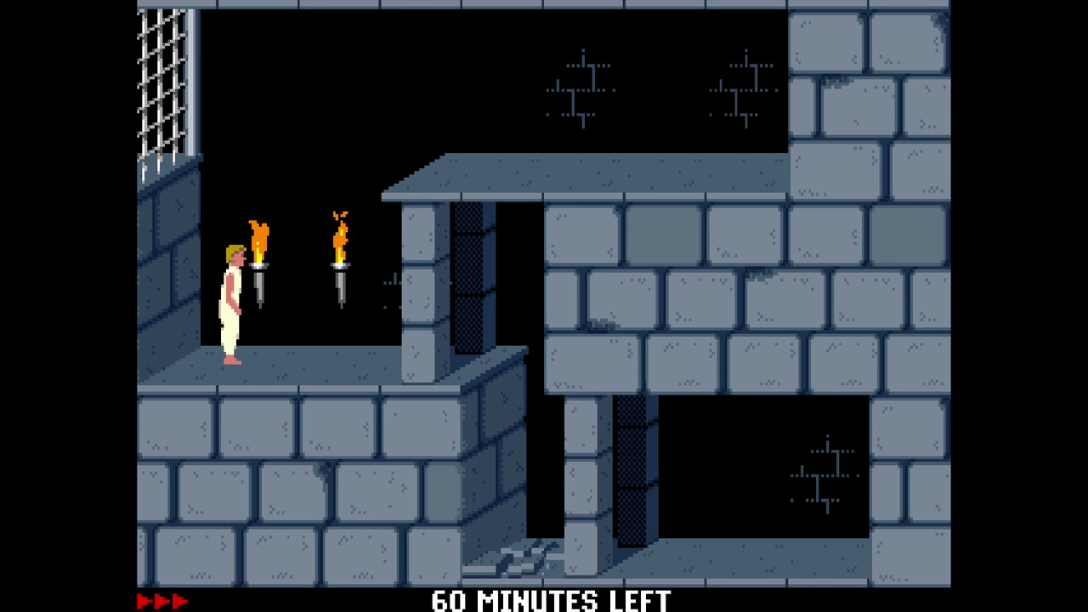
Guide the prince down into the lower dungeon, back left past the torches and up the ledge into the next room
key(Right)
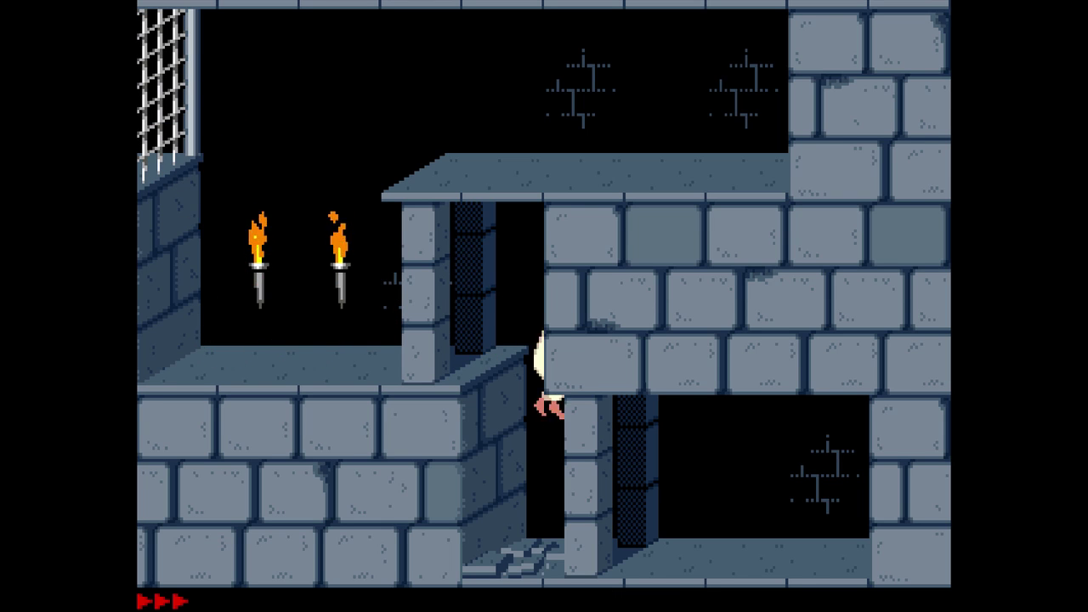
key(Right)
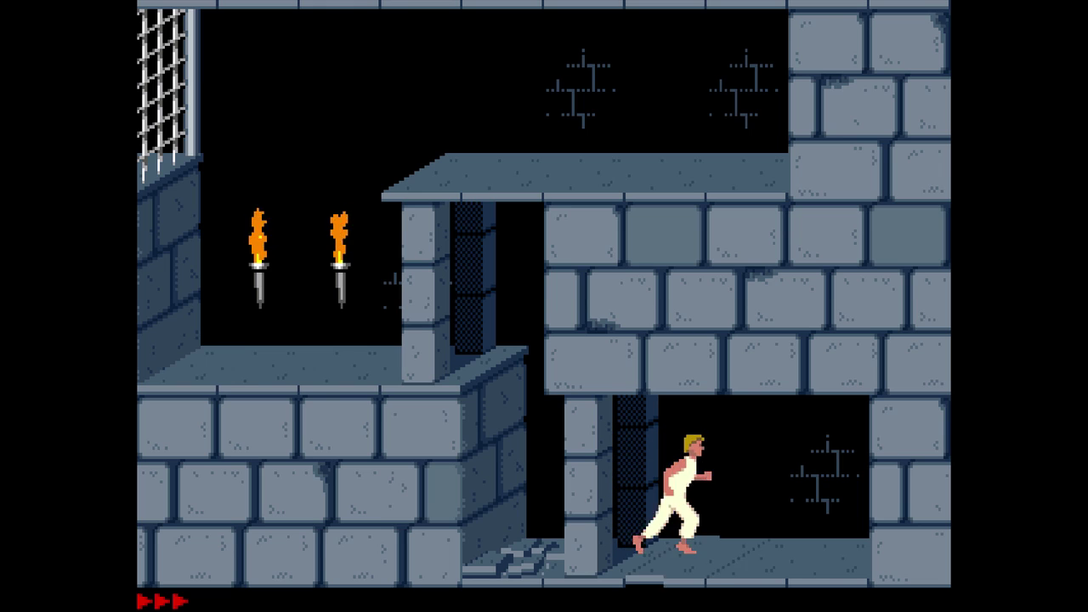
key(Left)
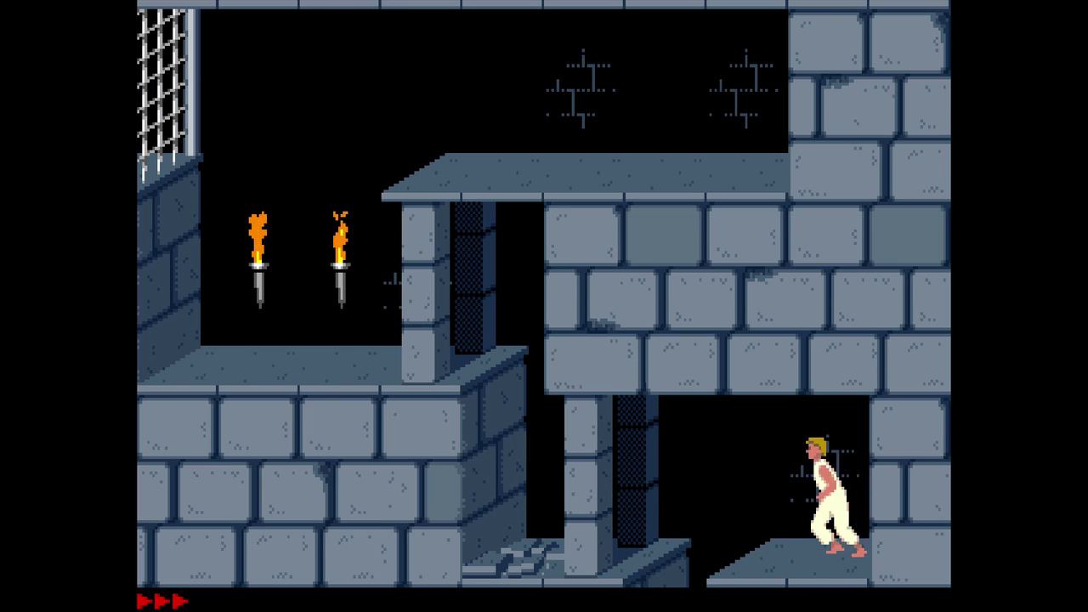
key(Left)
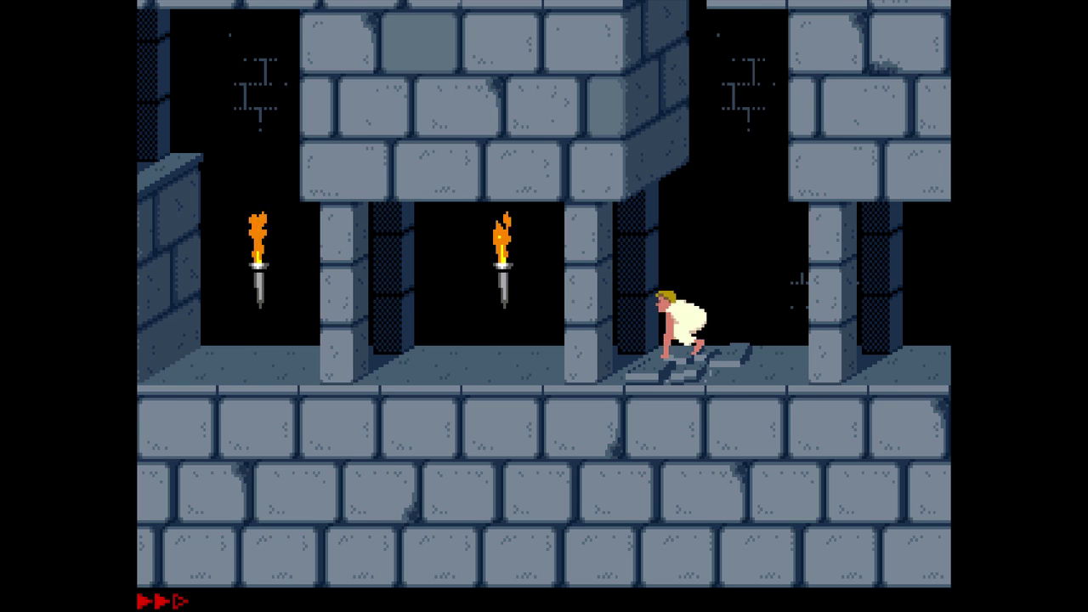
key(Left)
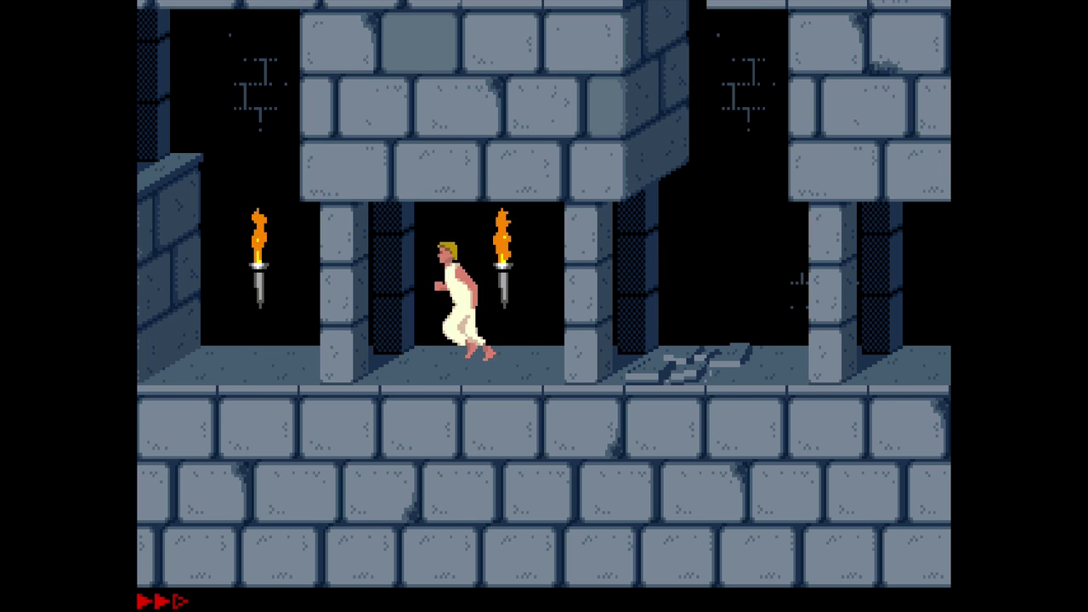
key(Left)
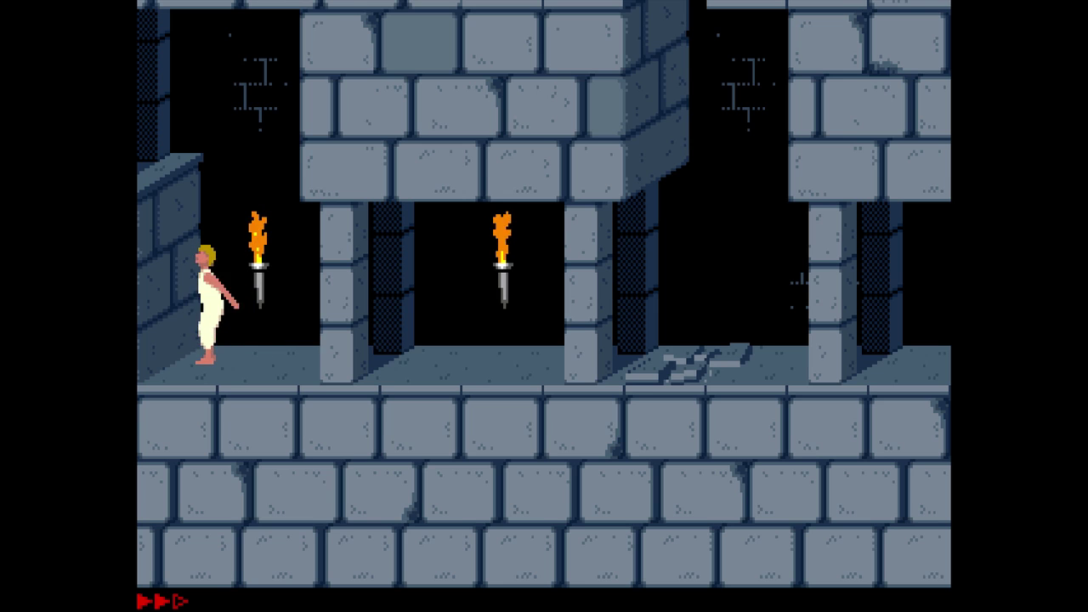
key(Up)
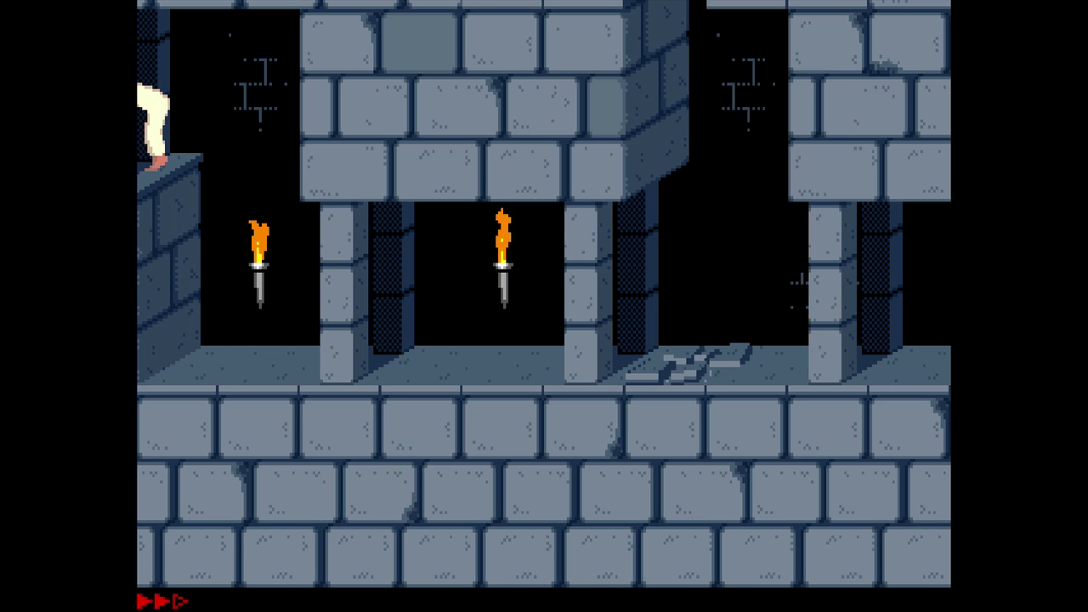
key(Left)
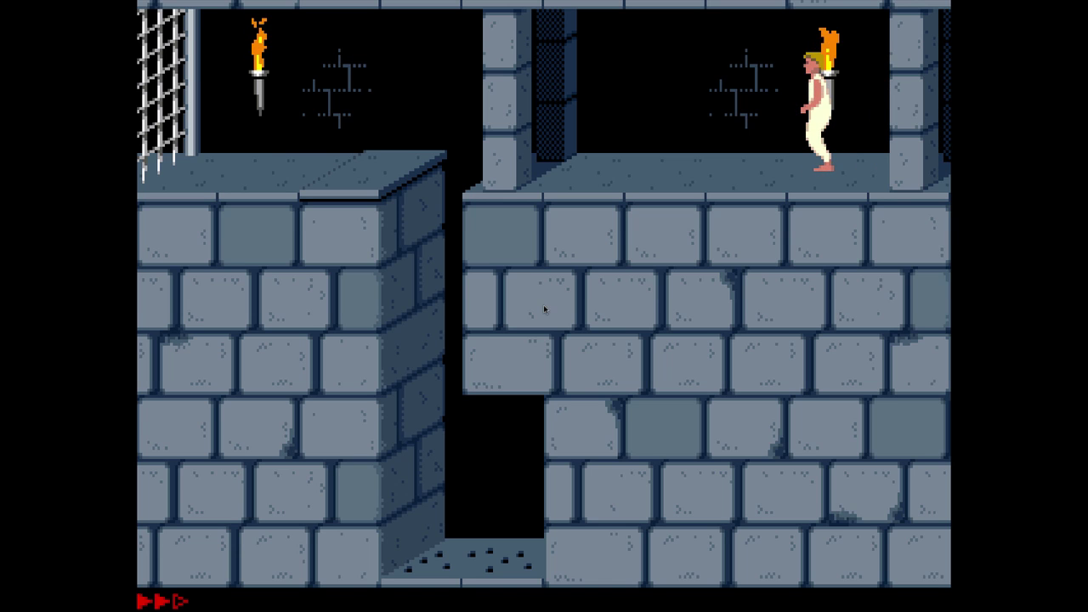
Switch PRINCE.EXE from full screen to a window, close it and close the princepersia1 folder
key(super+Return)
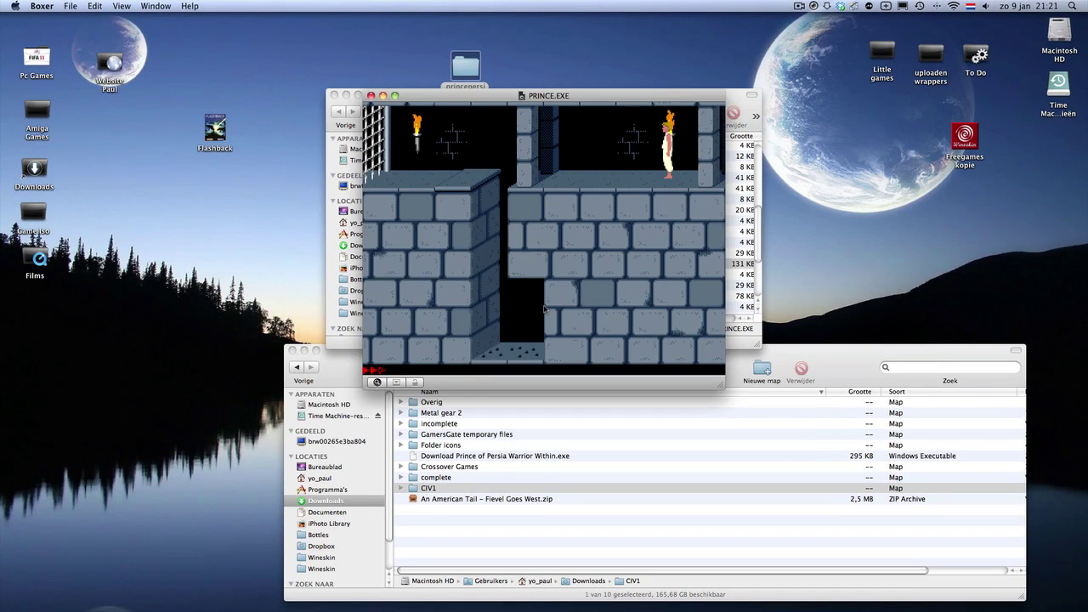
click(370, 95)
click(633, 160)
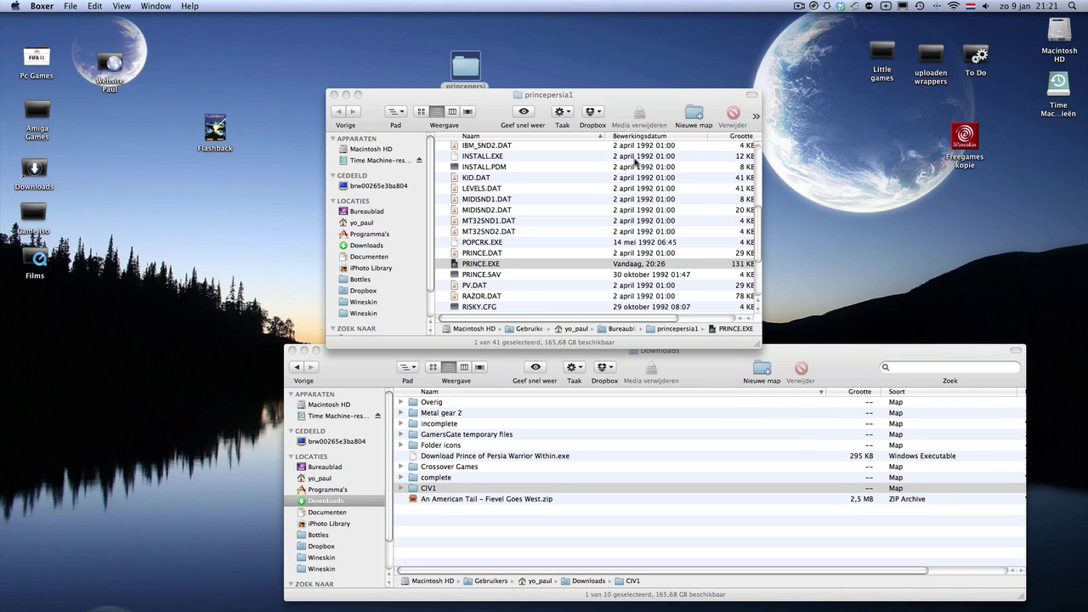
click(334, 95)
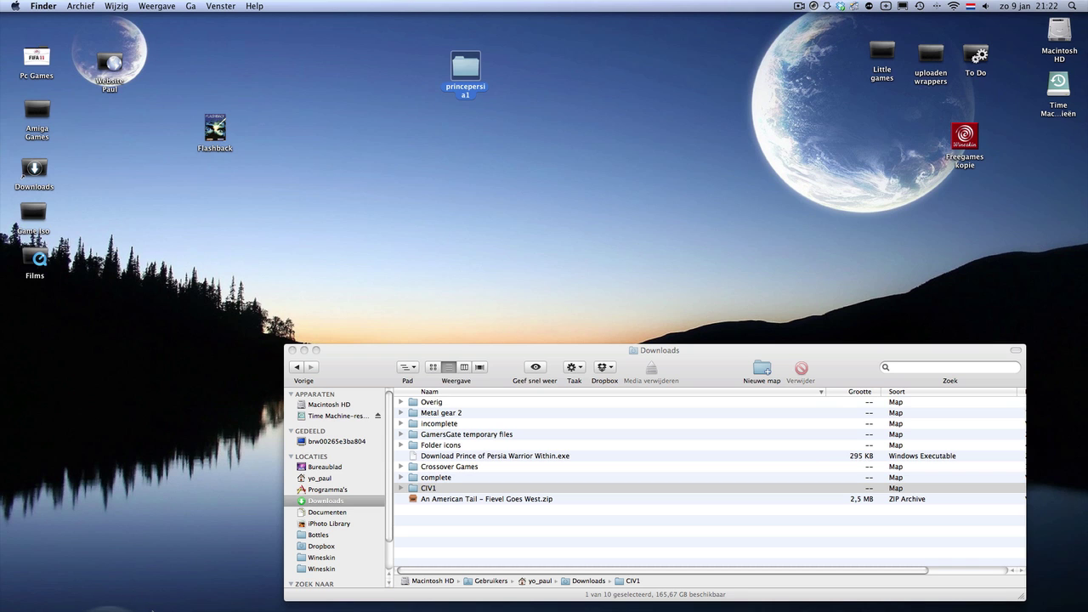
Switch to Firefox to show the paulthetall.com home page and bring up the website project in RapidWeaver
click(123, 588)
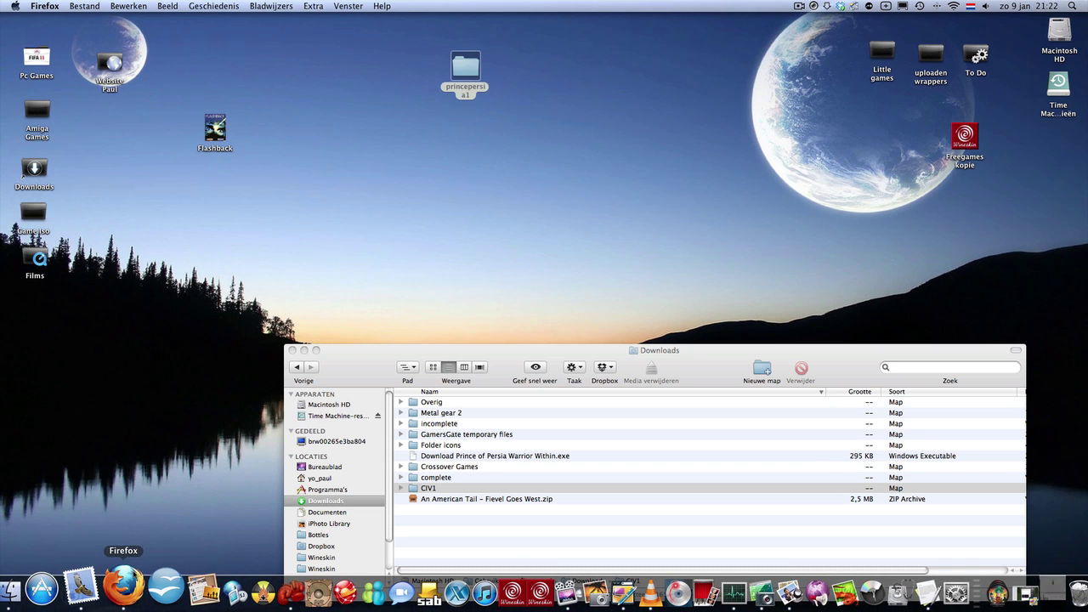
click(212, 53)
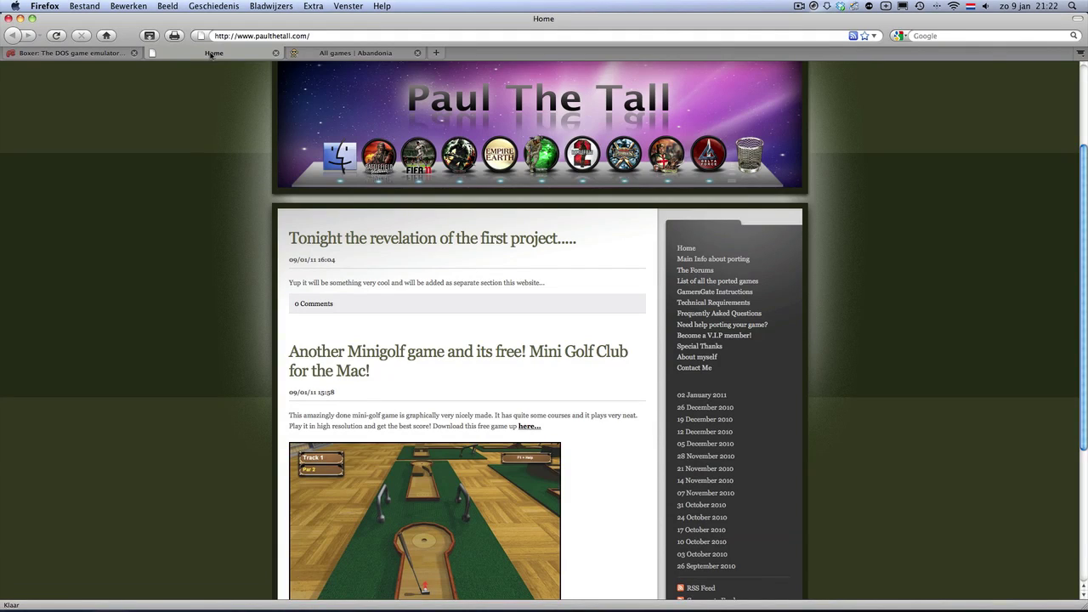
mouse_move(405, 609)
mouse_move(627, 607)
click(607, 587)
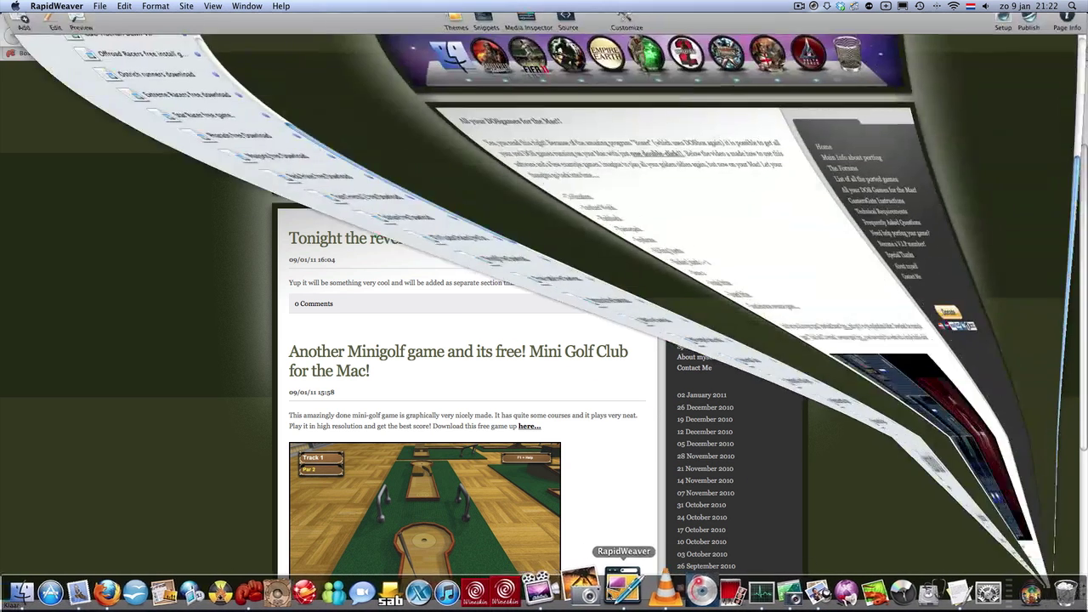